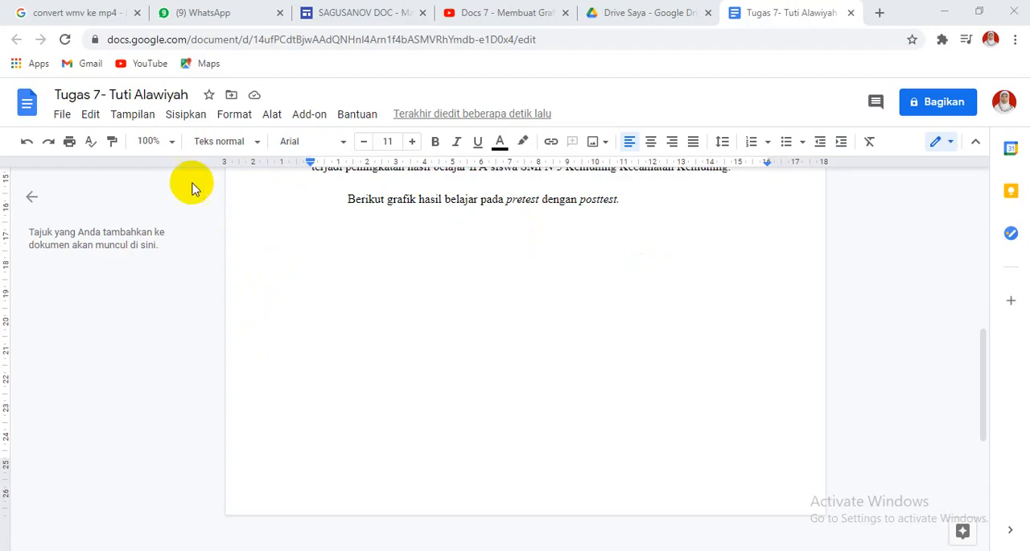
# Insert a column chart below the paragraph introducing the pretest and posttest graph, and open its linked spreadsheet for editing.
pyautogui.click(177, 121)
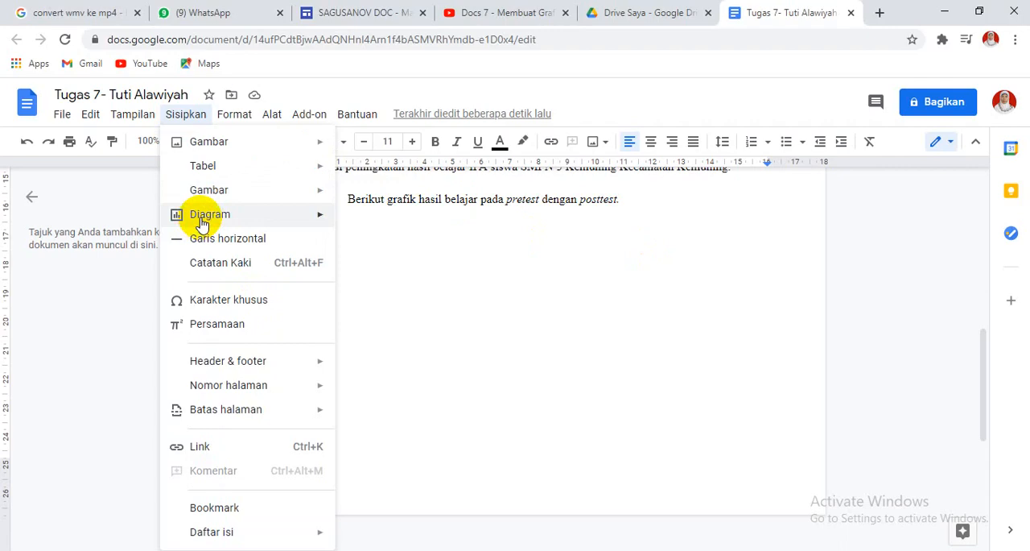
pyautogui.moveTo(201, 223)
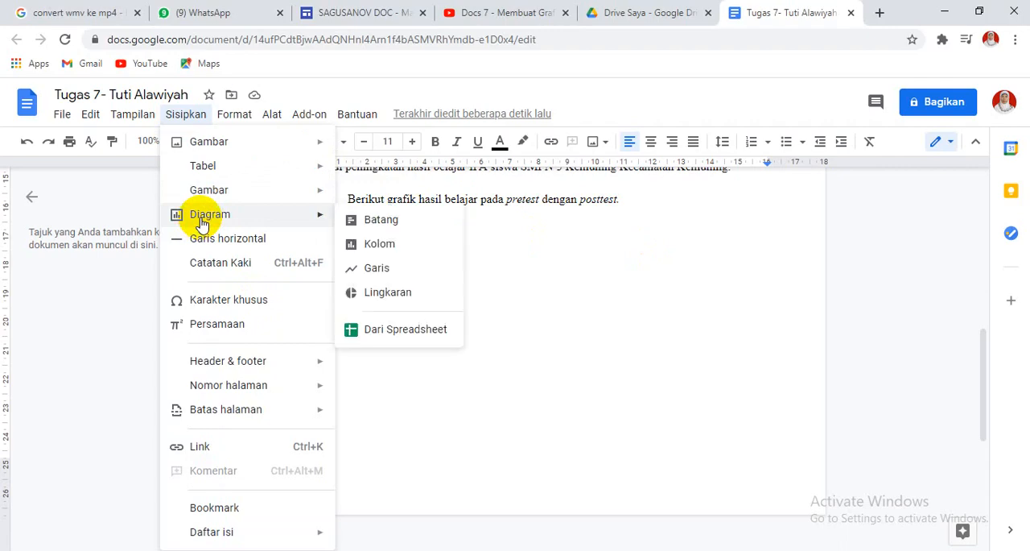
pyautogui.click(379, 246)
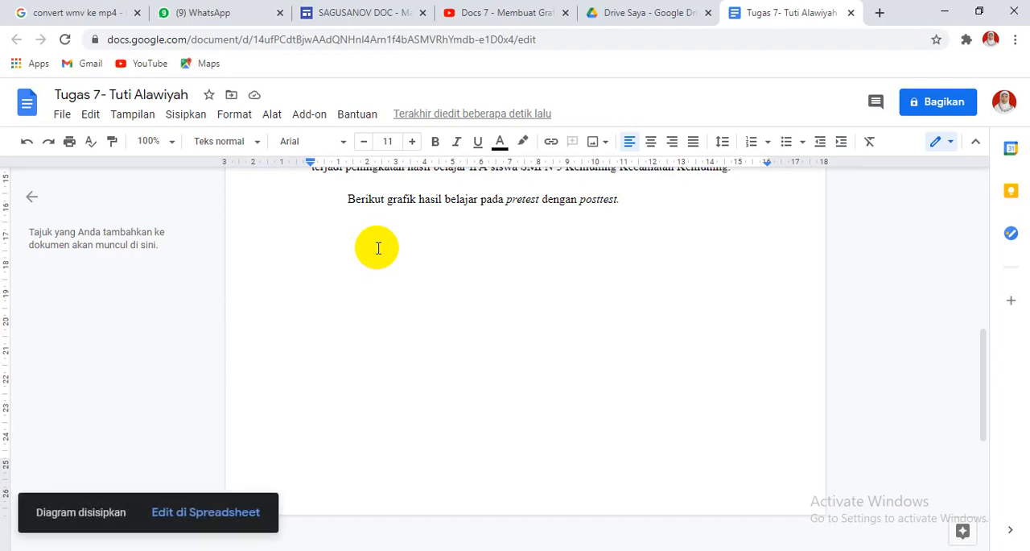
pyautogui.click(215, 515)
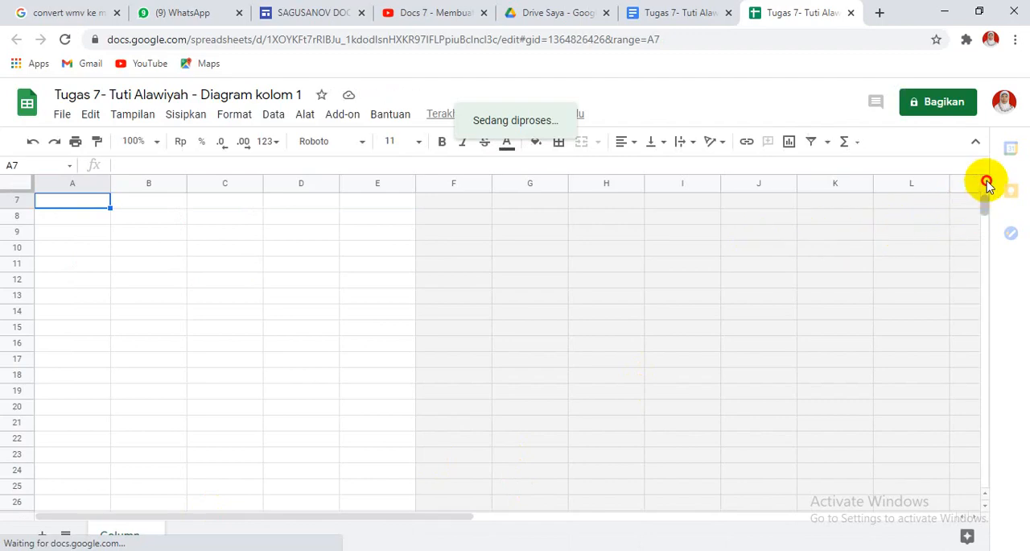
# Replace the Team 1 and Team 2 labels in cells A2 and A3 with students' first names.
pyautogui.scroll(2, 989, 187)
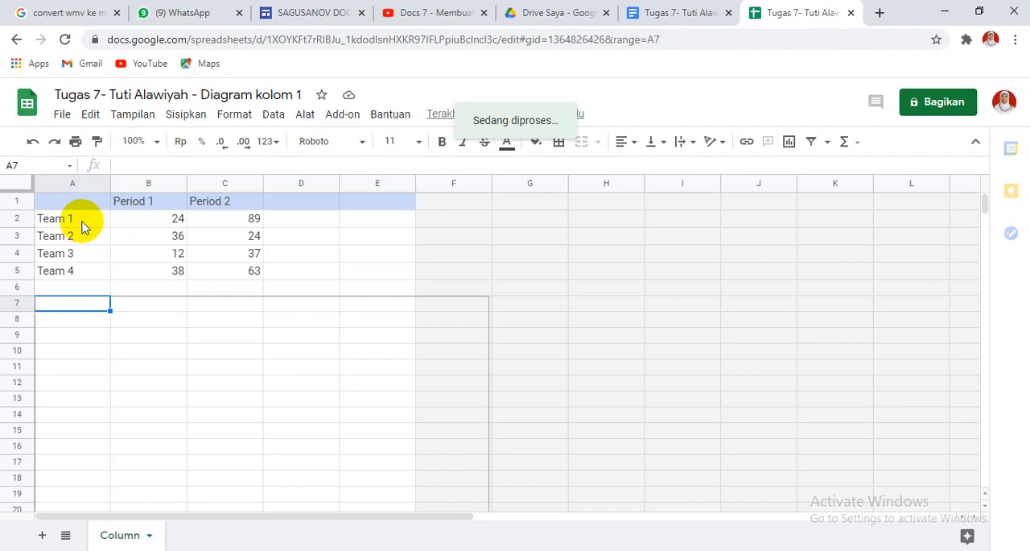
pyautogui.click(53, 222)
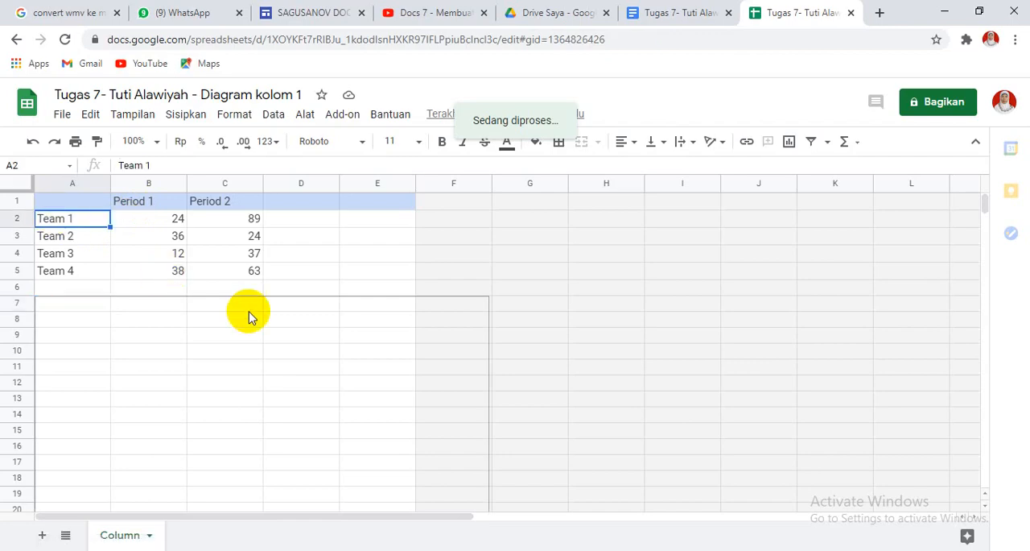
pyautogui.write('Ahma')
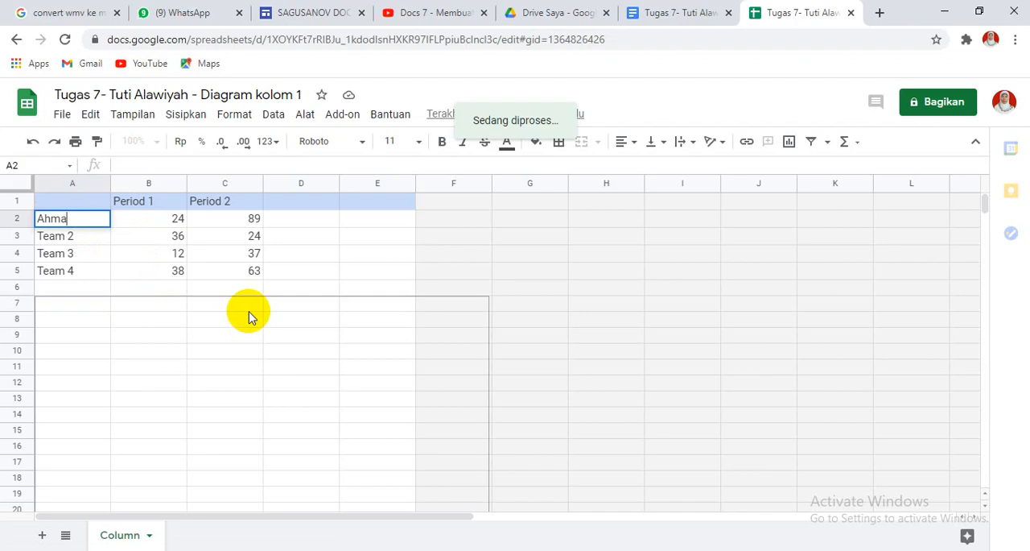
pyautogui.write('da')
pyautogui.press('BackSpace')
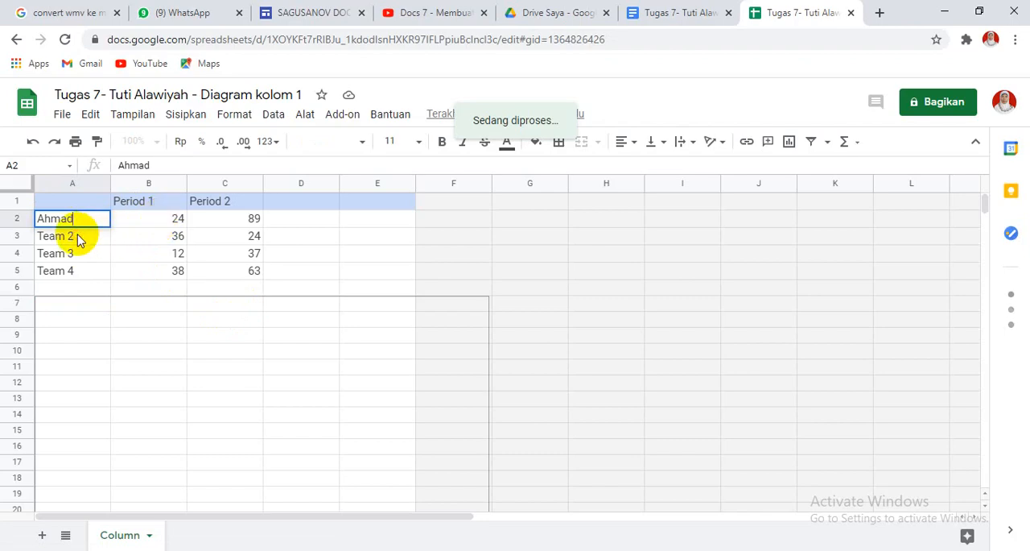
pyautogui.press('Return')
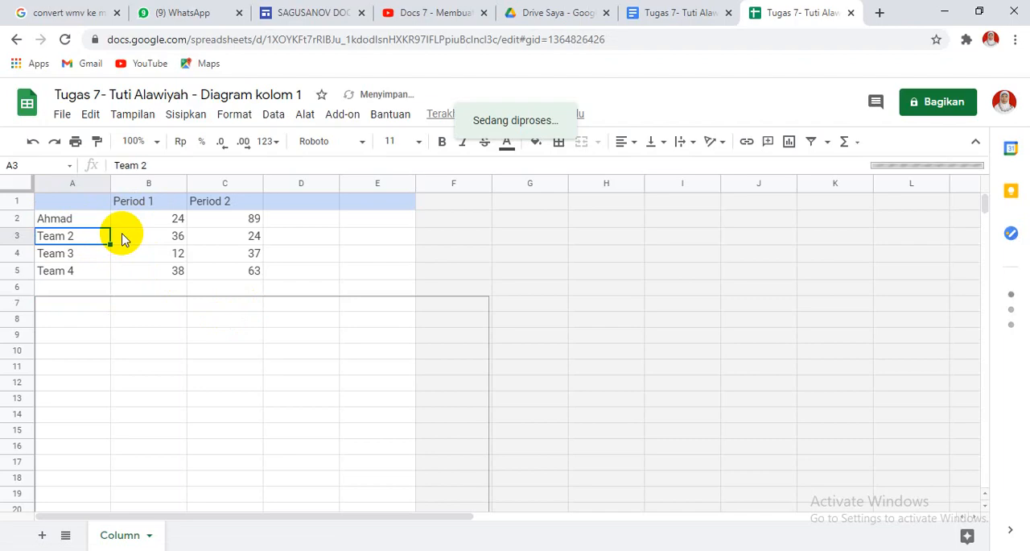
pyautogui.write('Aidil')
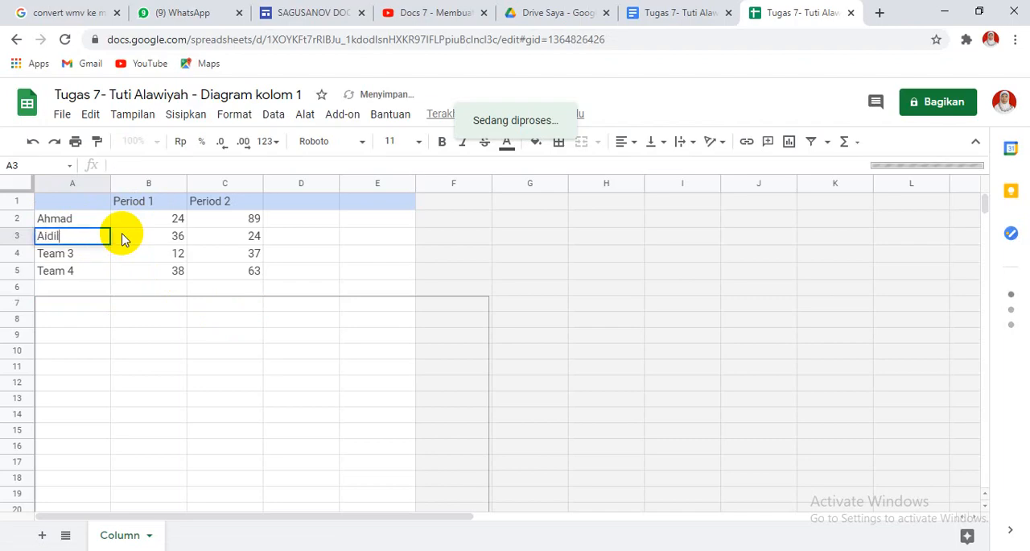
# Replace the Team 3 and Team 4 labels in cells A4 and A5 with two more students' first names.
pyautogui.click(79, 258)
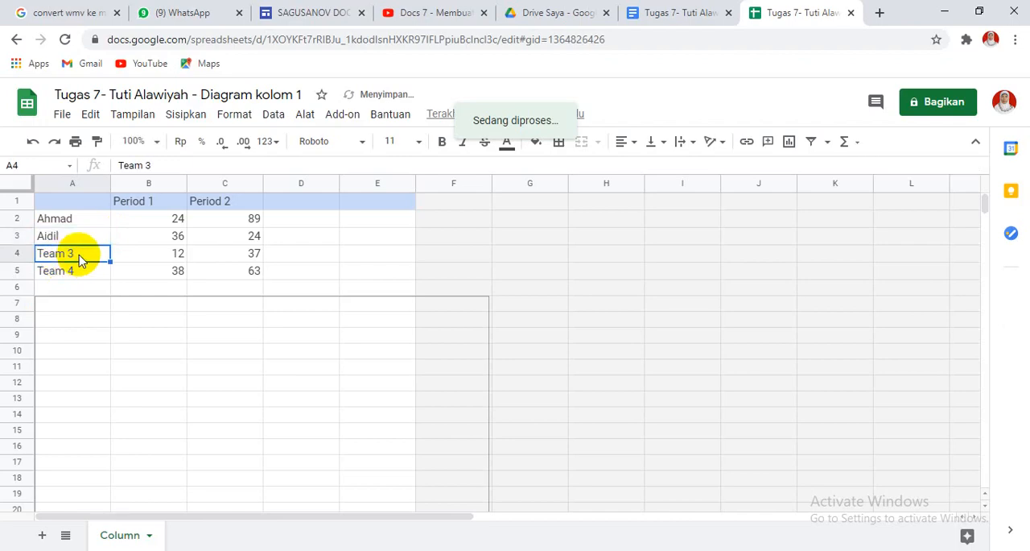
pyautogui.write('Alalia')
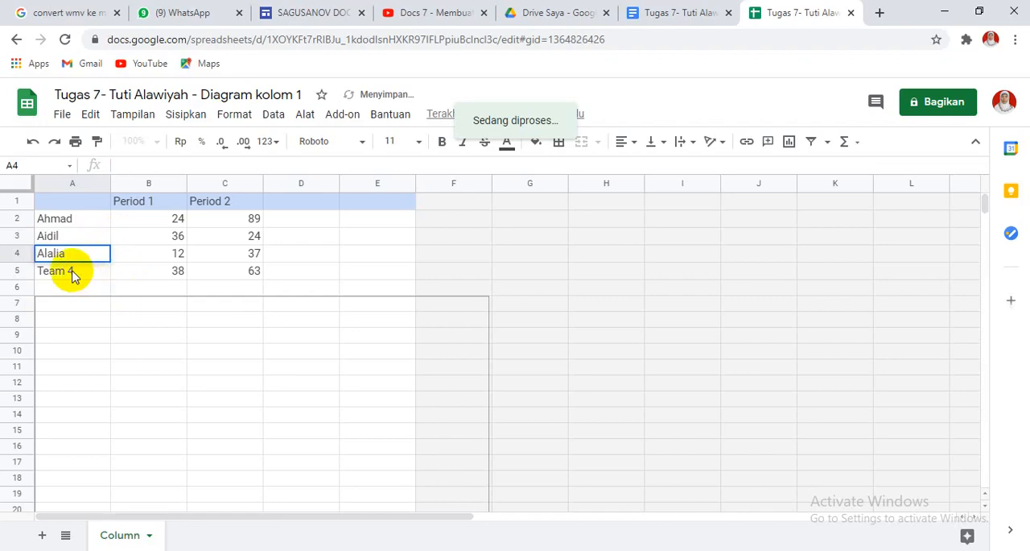
pyautogui.press('BackSpace')
pyautogui.press('BackSpace')
pyautogui.press('BackSpace')
pyautogui.press('BackSpace')
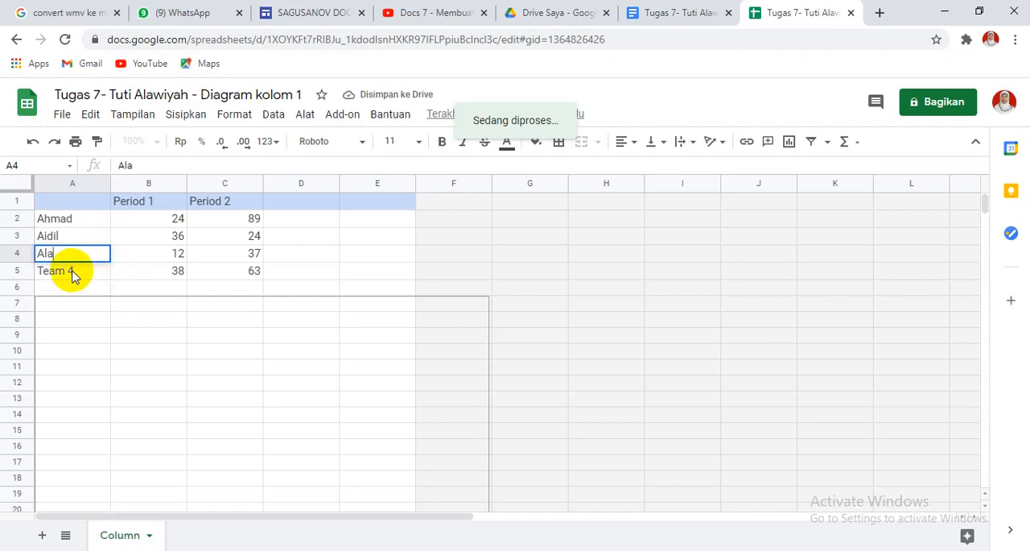
pyautogui.write('malia')
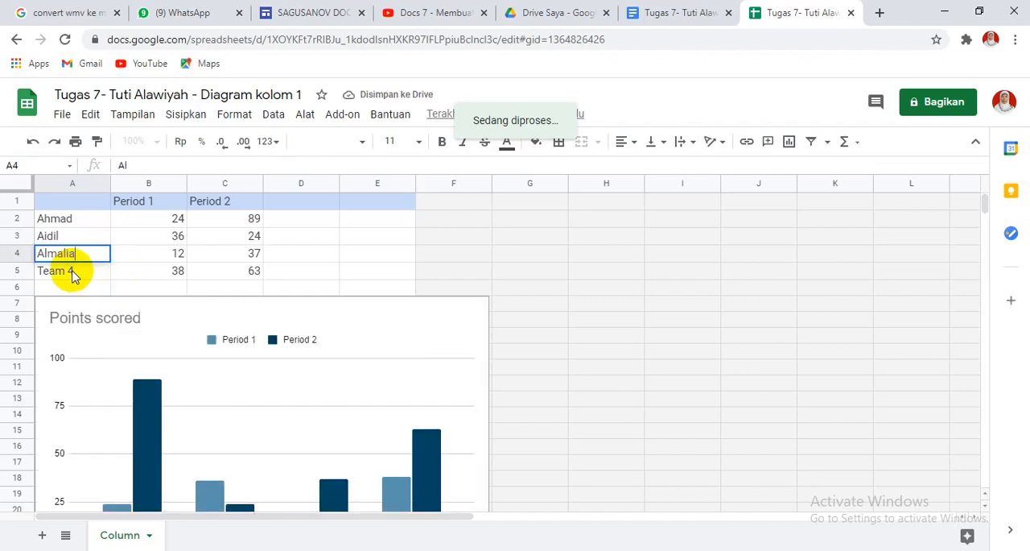
pyautogui.press('Return')
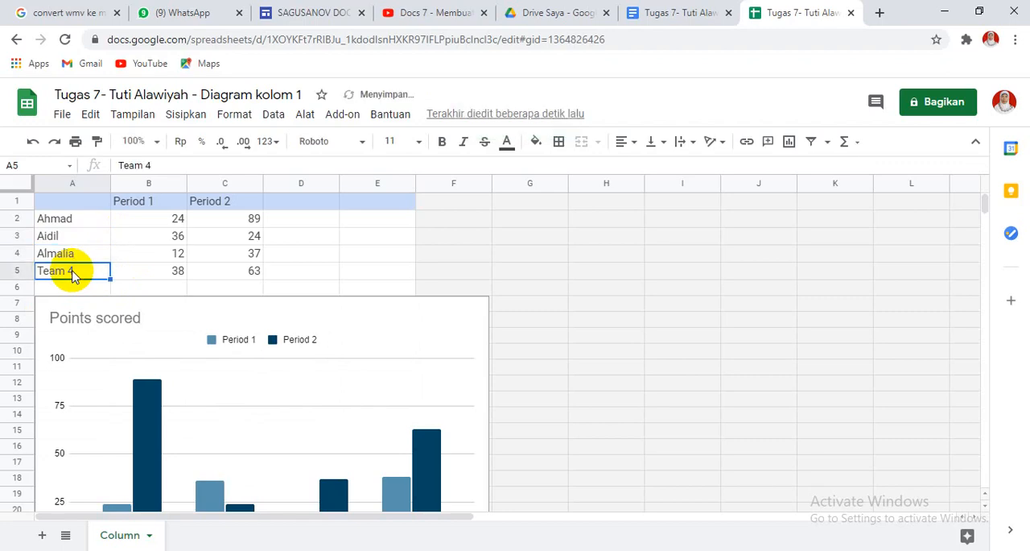
pyautogui.write('A')
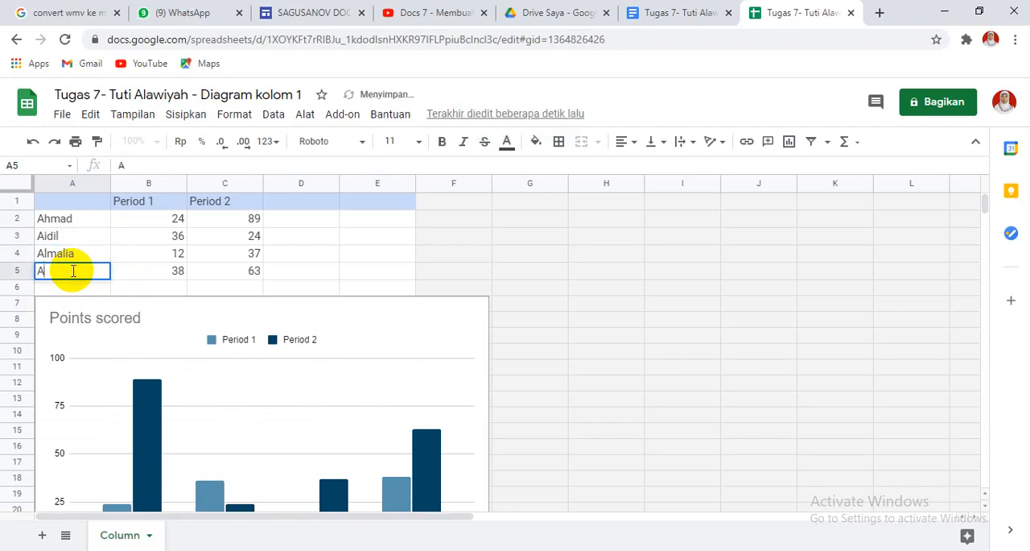
pyautogui.write('ndrea')
pyautogui.press('Return')
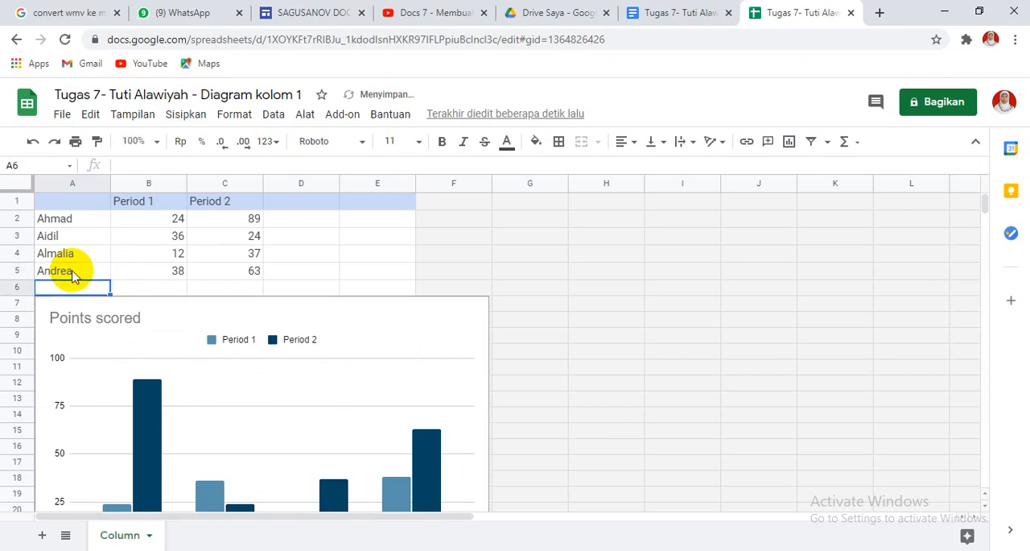
# Add a fifth student in row 6 with a first name, 25 for Period 1 and 70 for Period 2.
pyautogui.write('Bima')
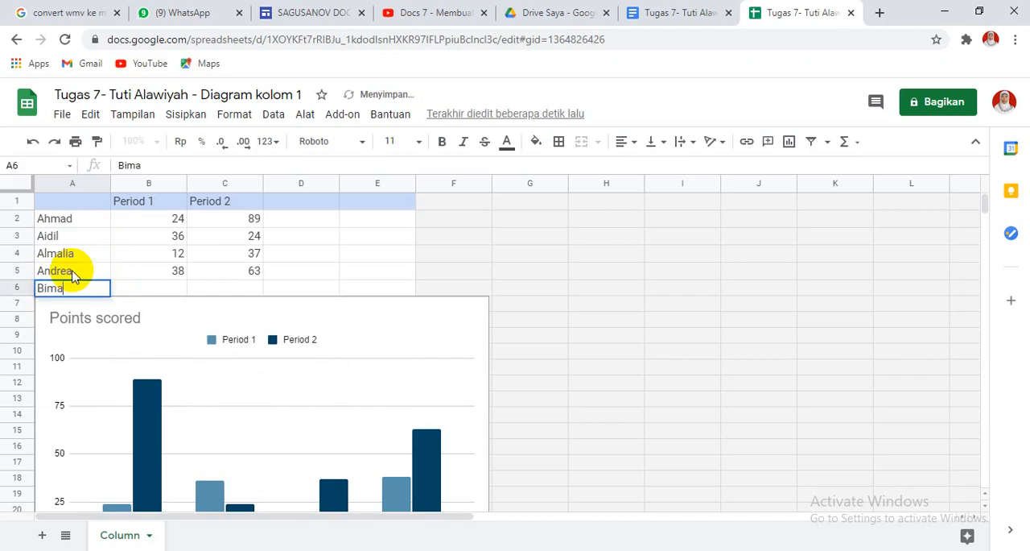
pyautogui.press('Tab')
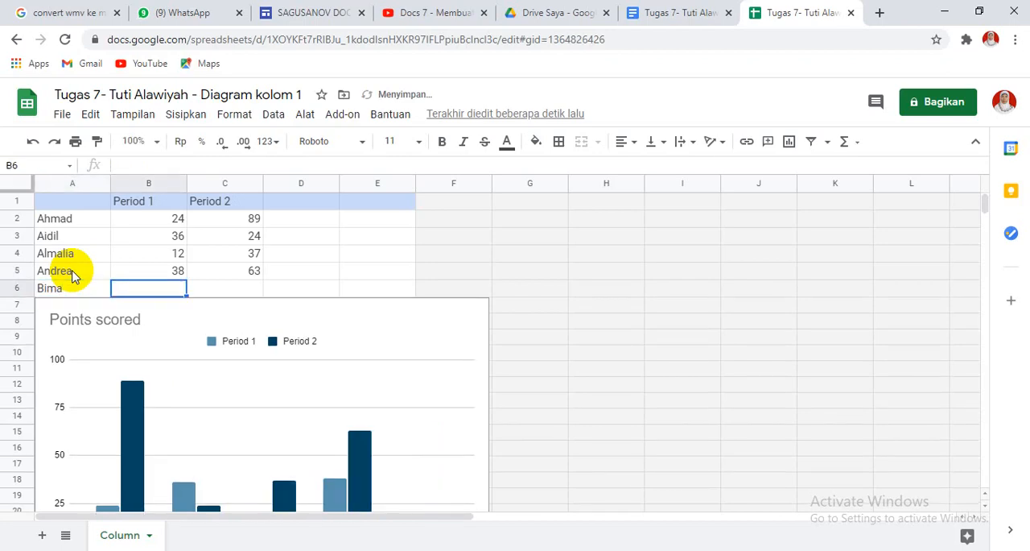
pyautogui.write('25')
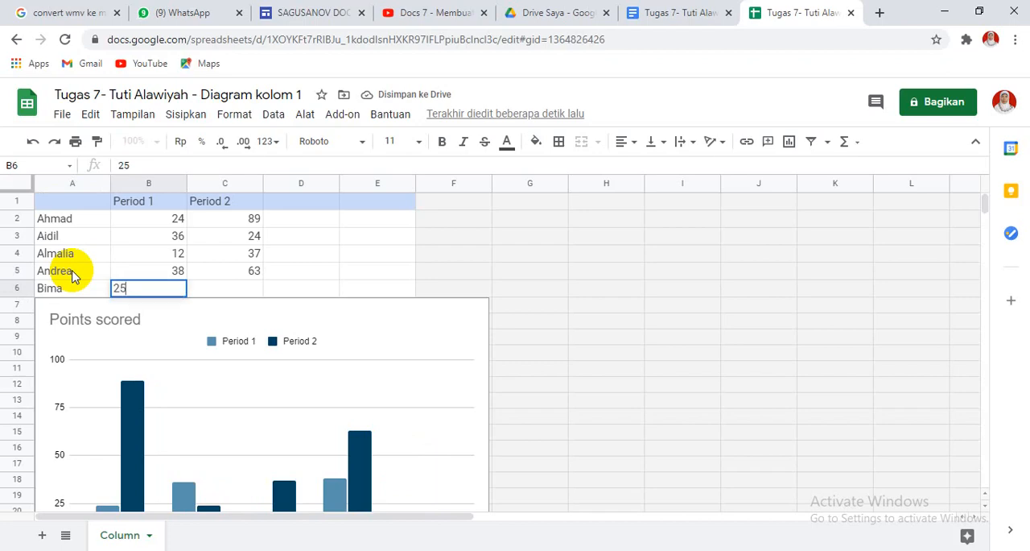
pyautogui.press('Tab')
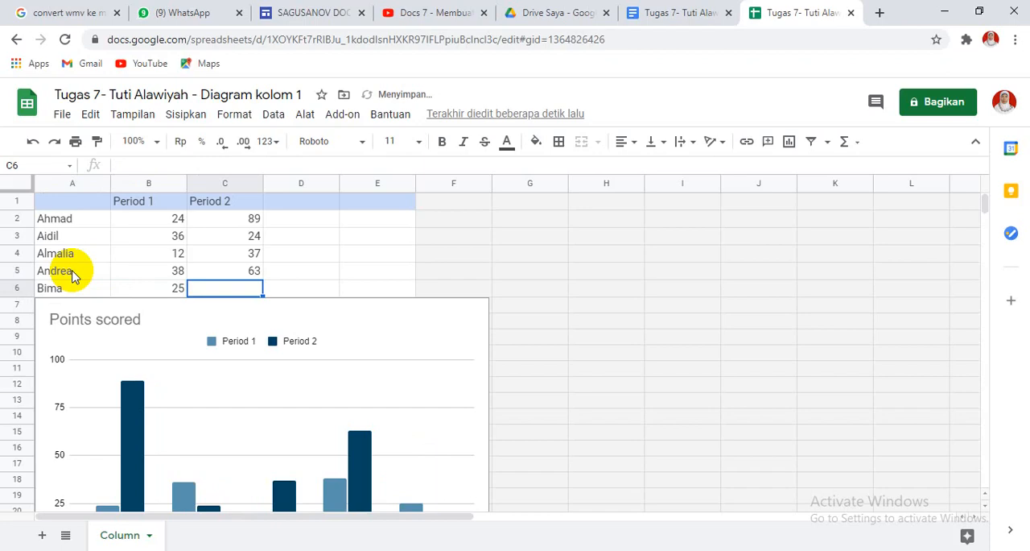
pyautogui.write('70')
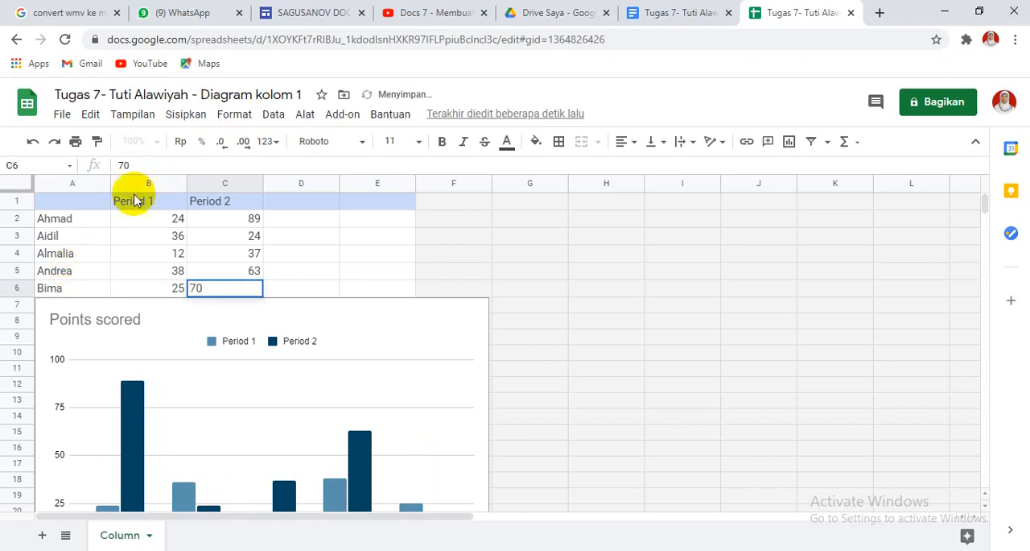
# Rename the Period 1 header in B1 to "pretes" and the Period 2 header in C1 to "Postes".
pyautogui.click(131, 204)
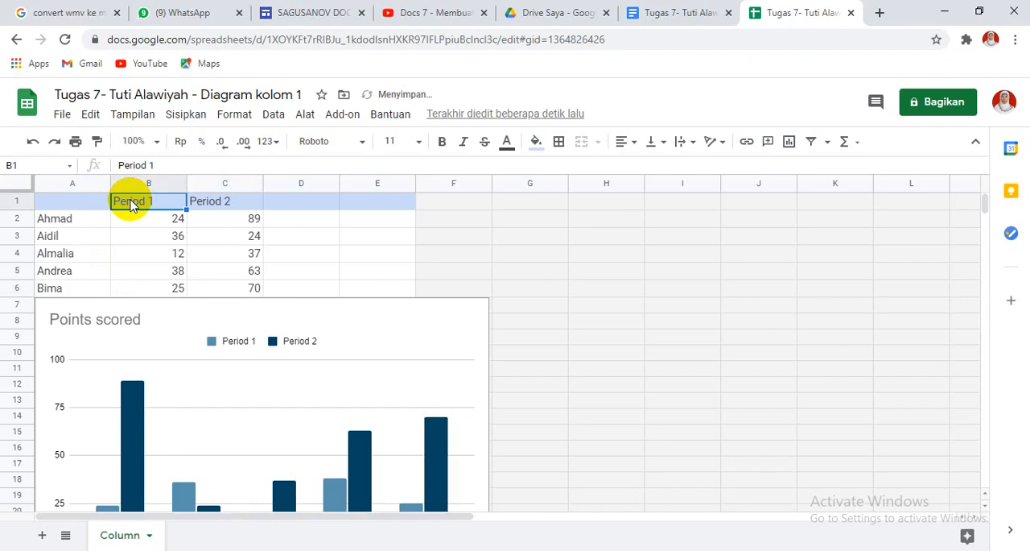
pyautogui.write('S')
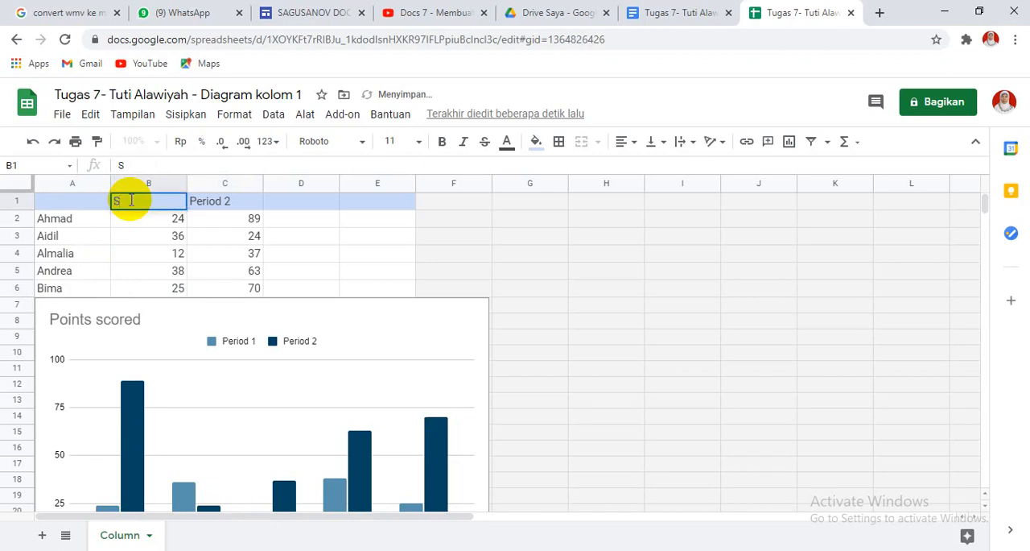
pyautogui.press('BackSpace')
pyautogui.write('pre')
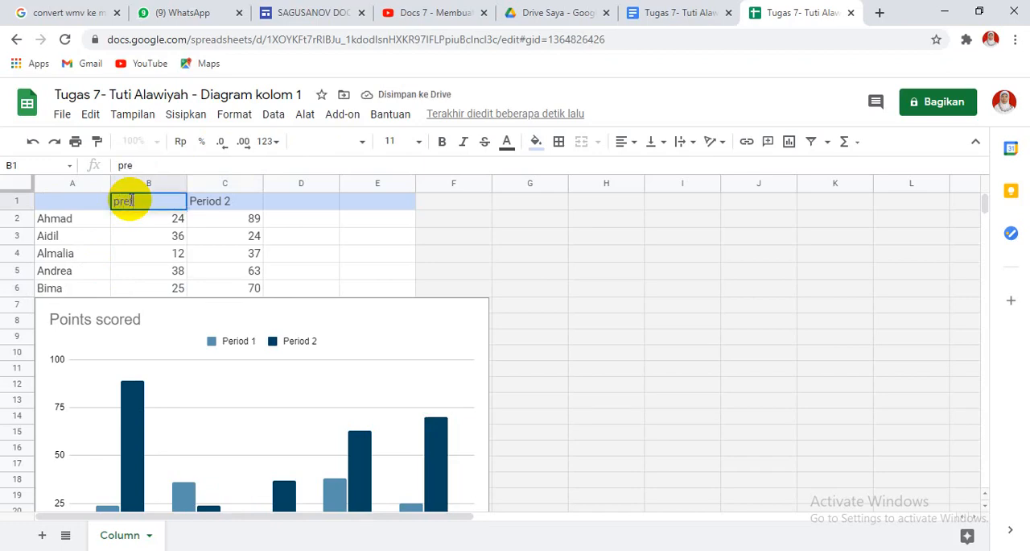
pyautogui.write('tes')
pyautogui.click(229, 202)
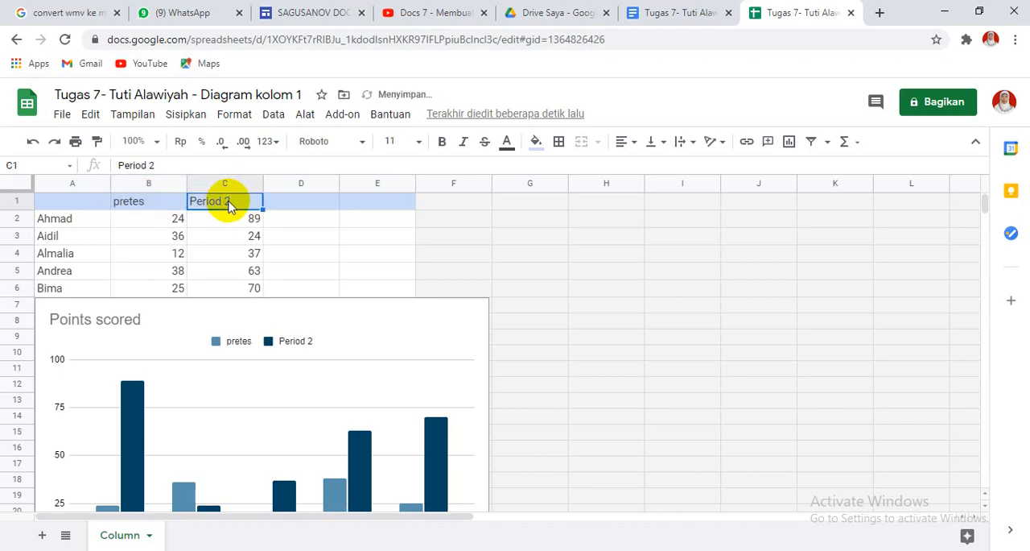
pyautogui.write('Postes')
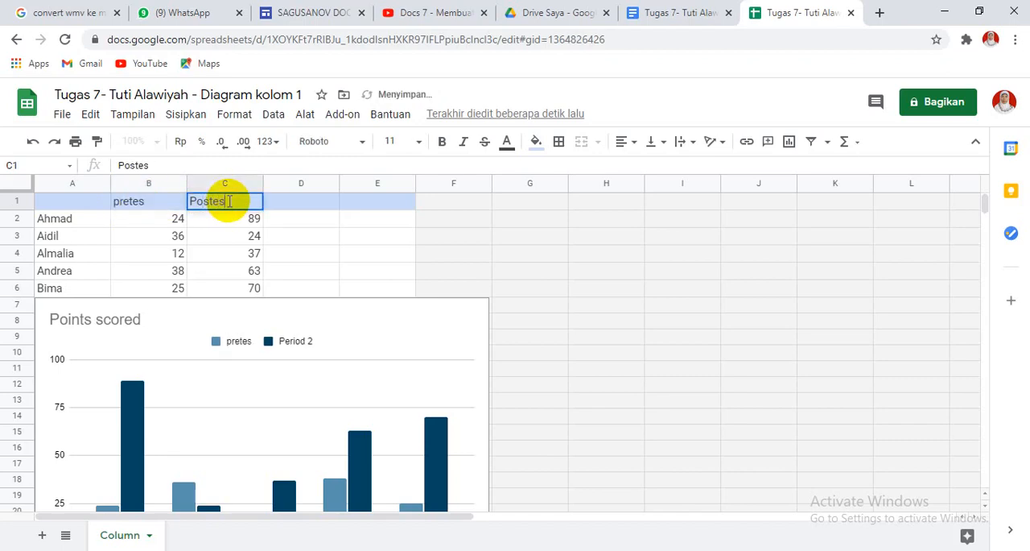
# Clear the header in B1 and re-enter it with a capital initial as "Pretes".
pyautogui.click(153, 202)
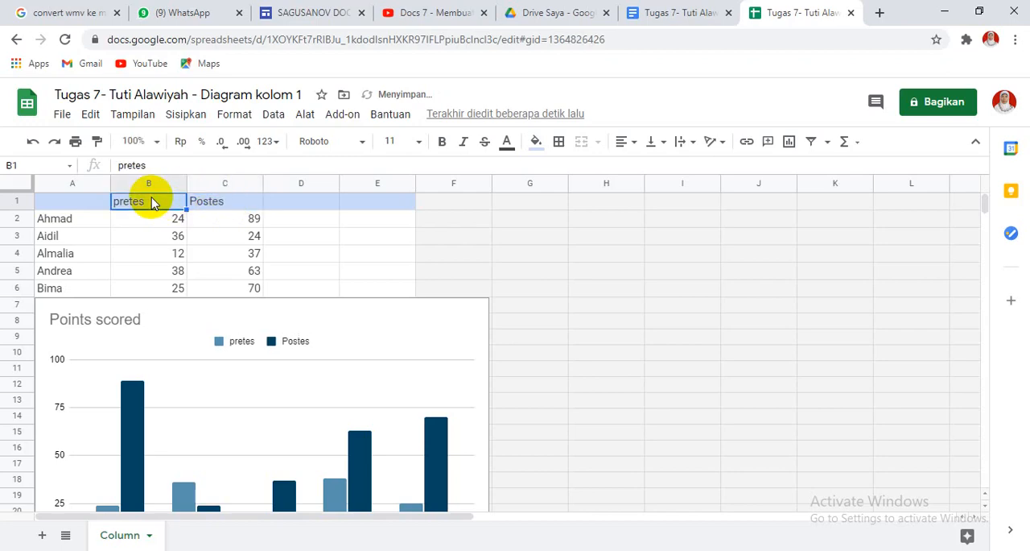
pyautogui.press('Delete')
pyautogui.write('P')
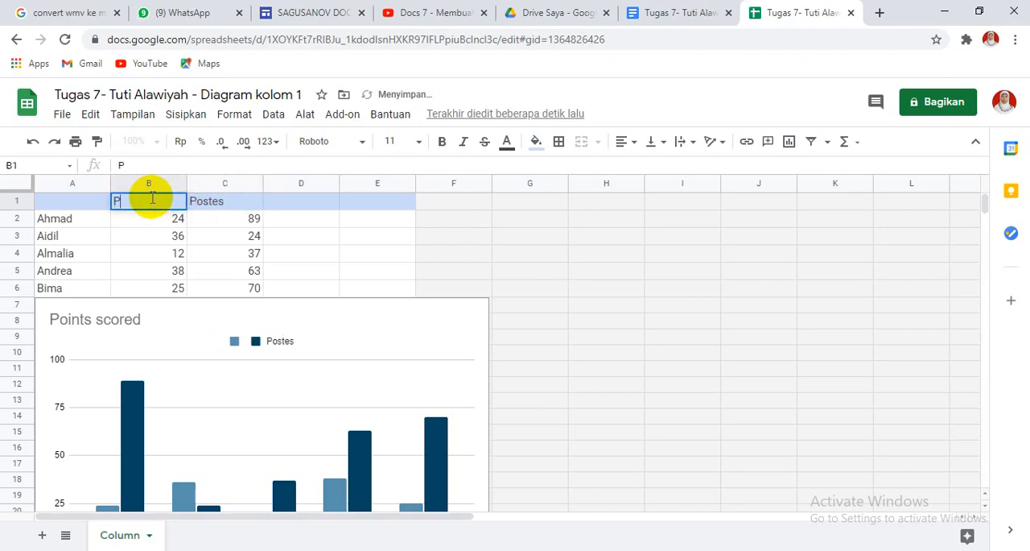
pyautogui.write('rets')
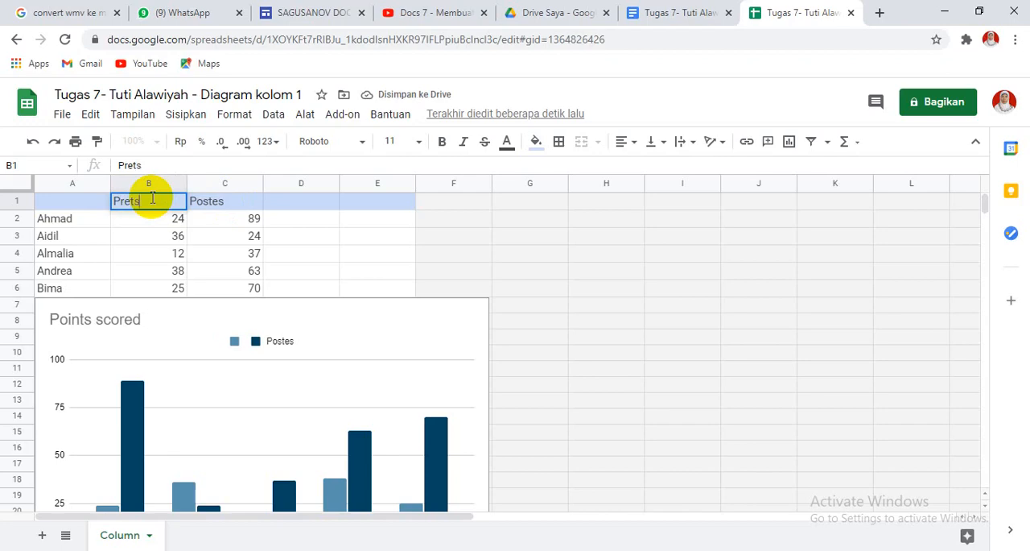
pyautogui.press('BackSpace')
pyautogui.write('es')
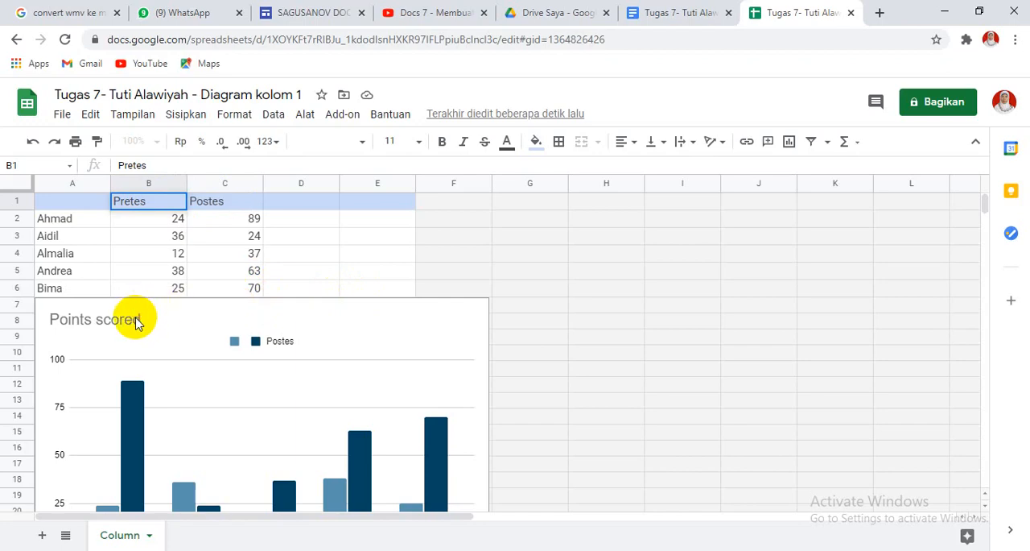
# Change the column chart's title from "Points scored" to "Hasil Belajar IPA".
pyautogui.click(135, 317)
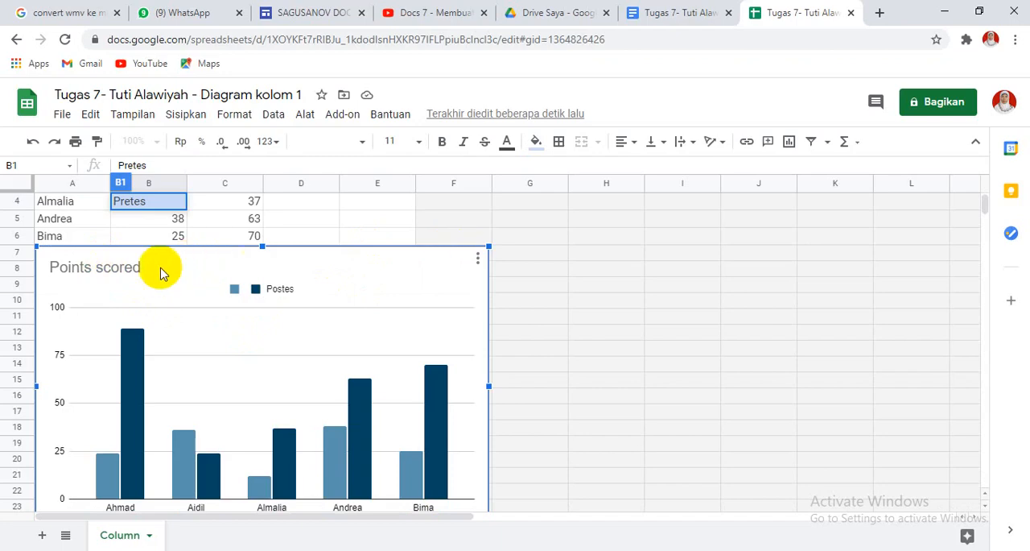
pyautogui.click(103, 275)
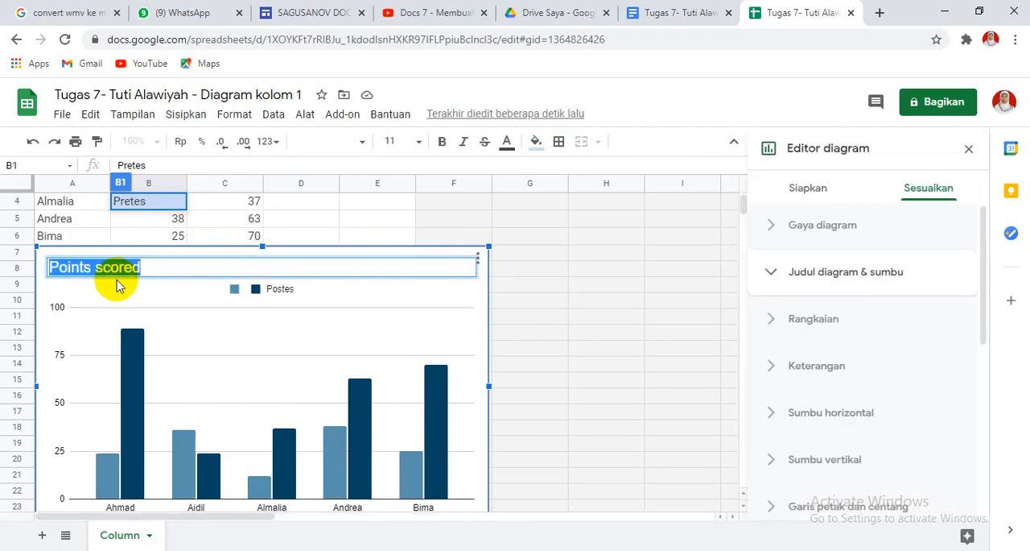
pyautogui.write('H')
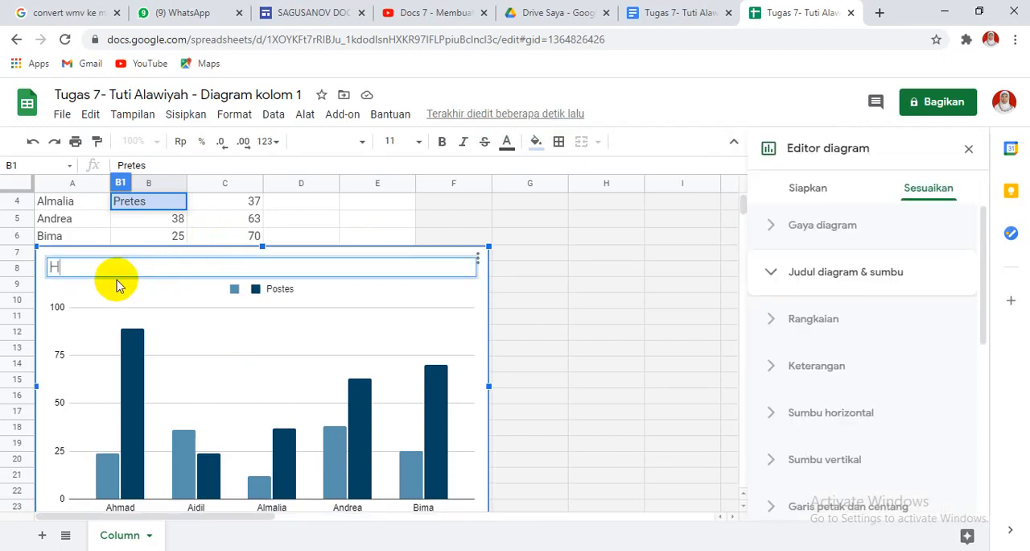
pyautogui.write('asil Bel')
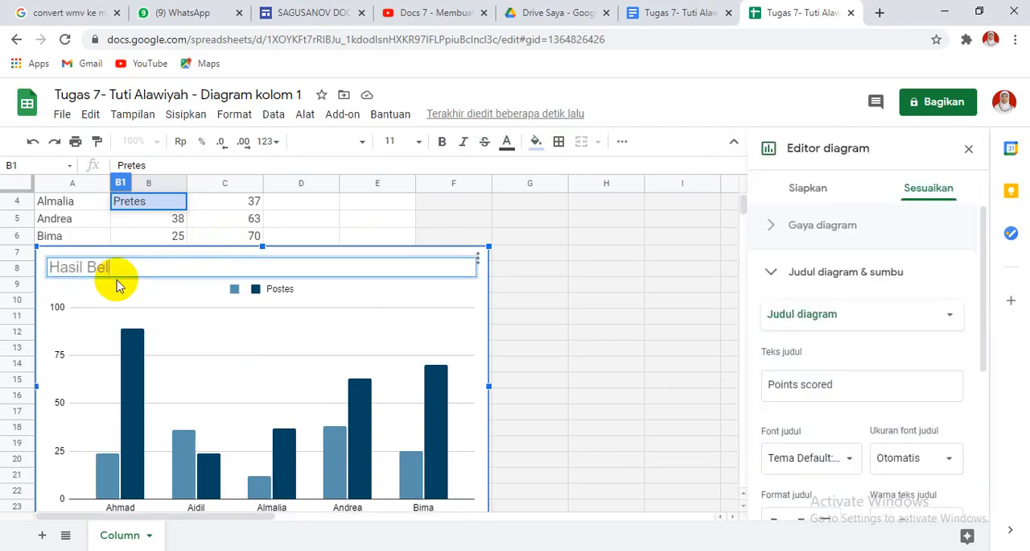
pyautogui.write('ajar IPA')
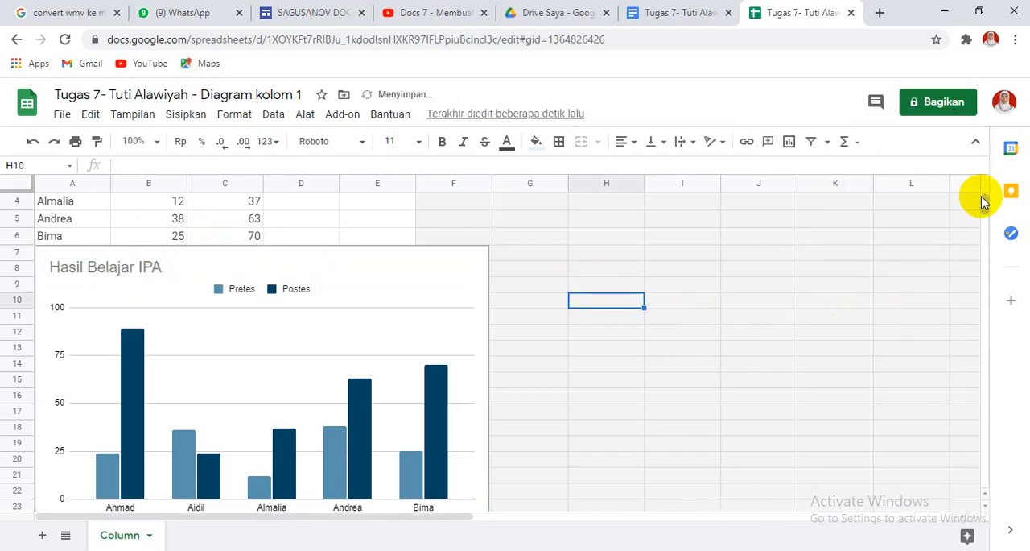
# Return to the Google Docs document and update the linked column chart from its spreadsheet.
pyautogui.click(660, 15)
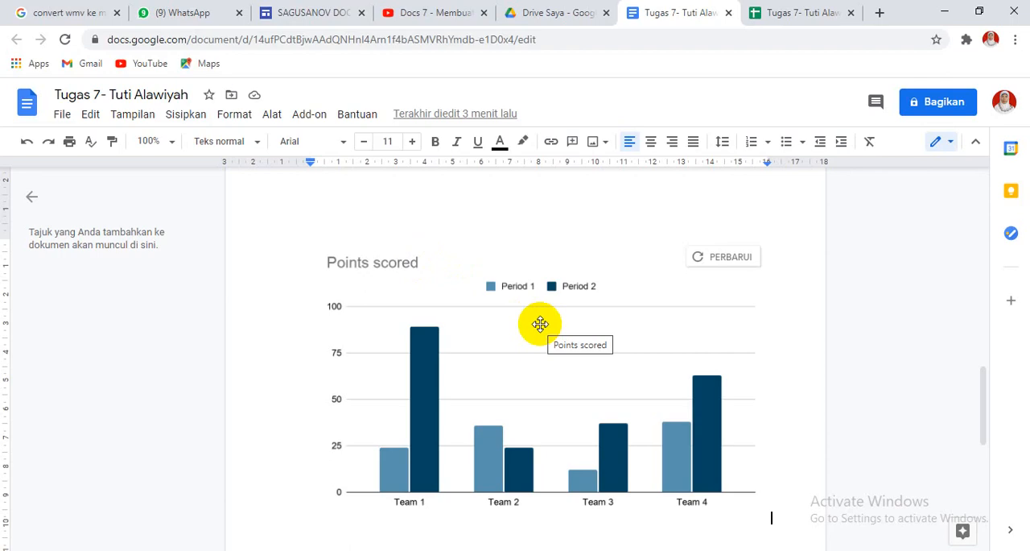
pyautogui.click(741, 260)
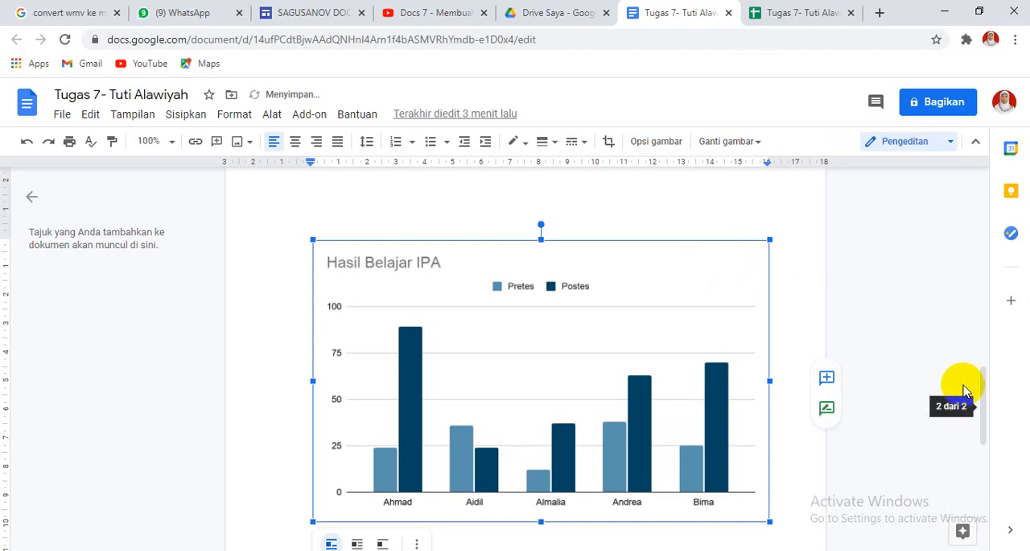
# Insert a line chart at the column chart's place in the document and open its linked spreadsheet.
pyautogui.moveTo(982, 380); pyautogui.dragTo(978, 306)
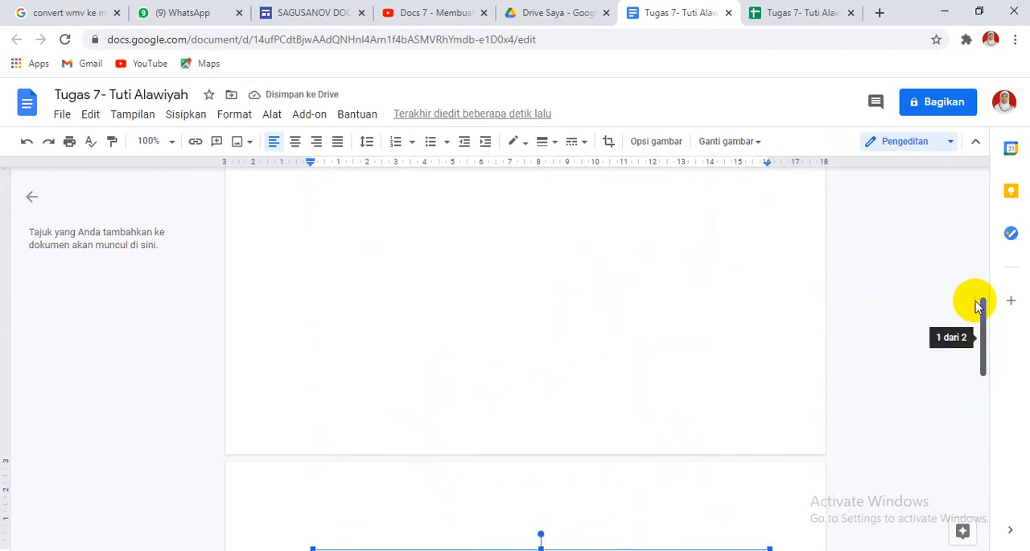
pyautogui.scroll(1, 627, 213)
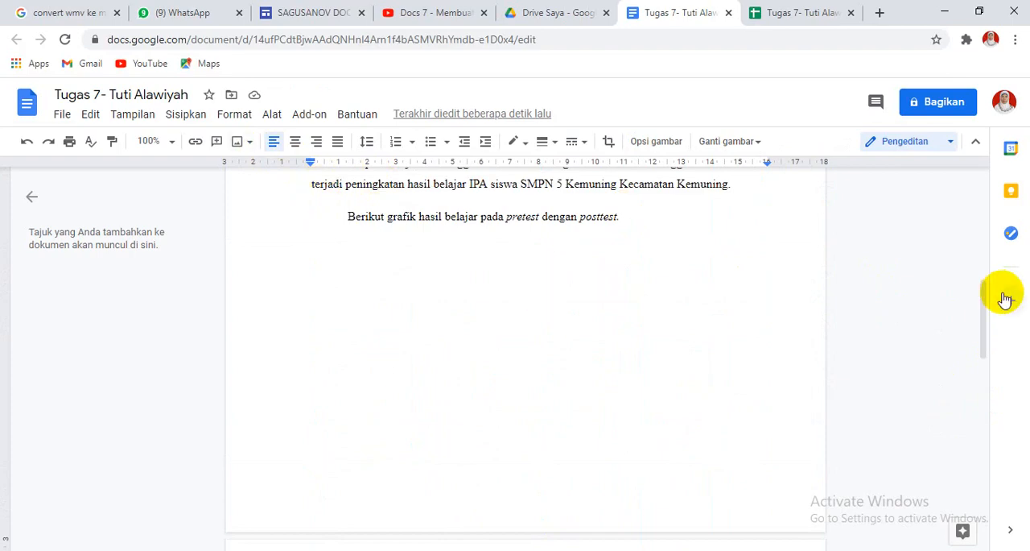
pyautogui.moveTo(983, 300); pyautogui.dragTo(996, 350)
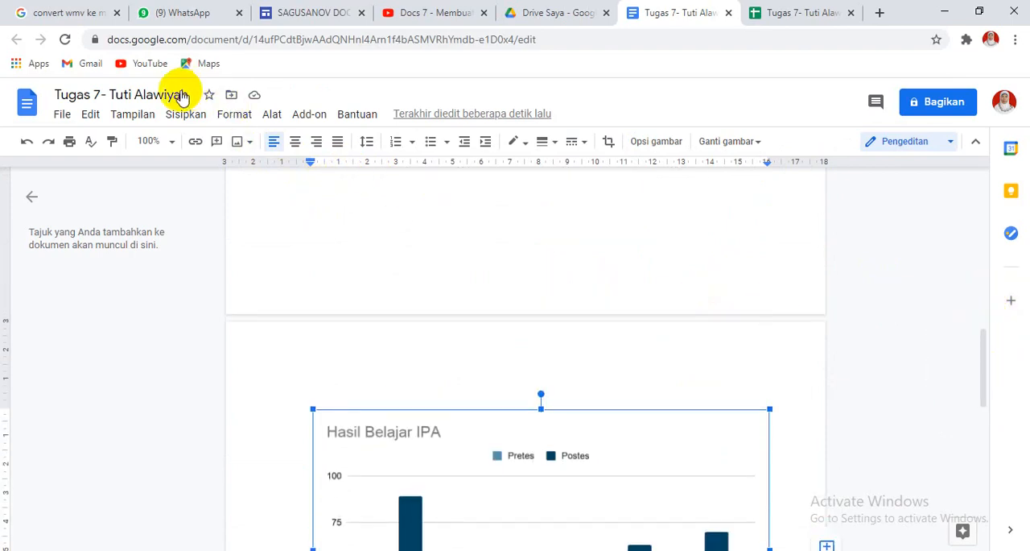
pyautogui.click(189, 116)
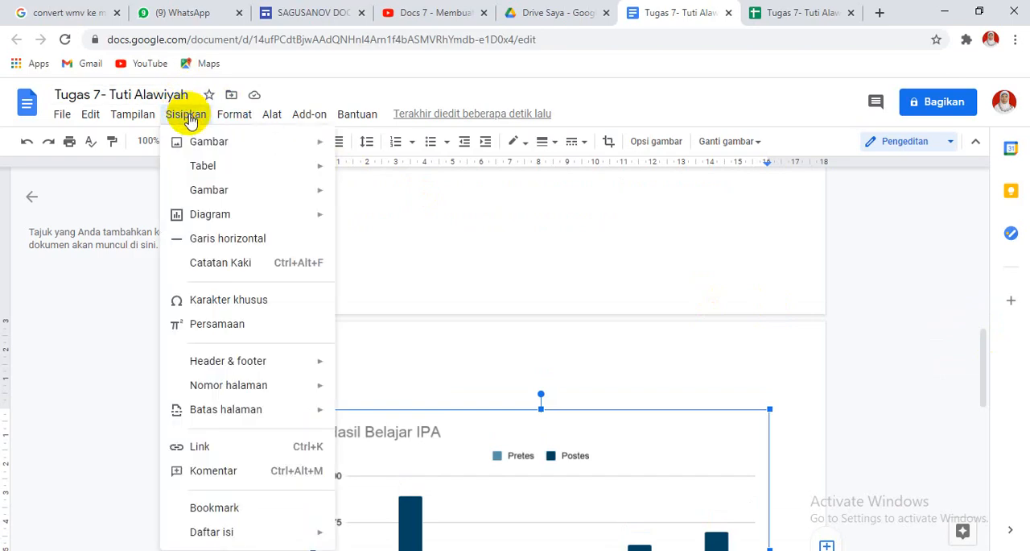
pyautogui.moveTo(225, 222)
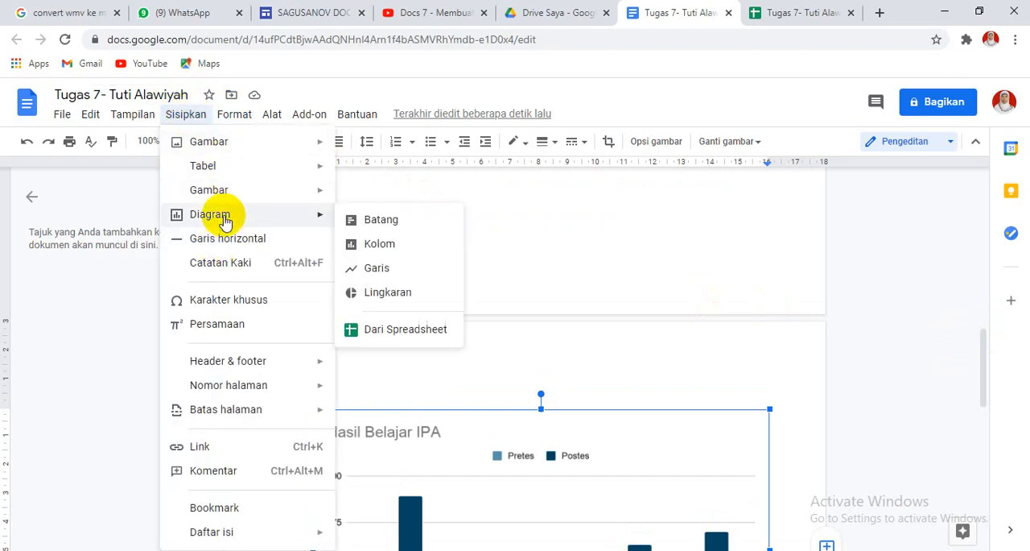
pyautogui.click(401, 270)
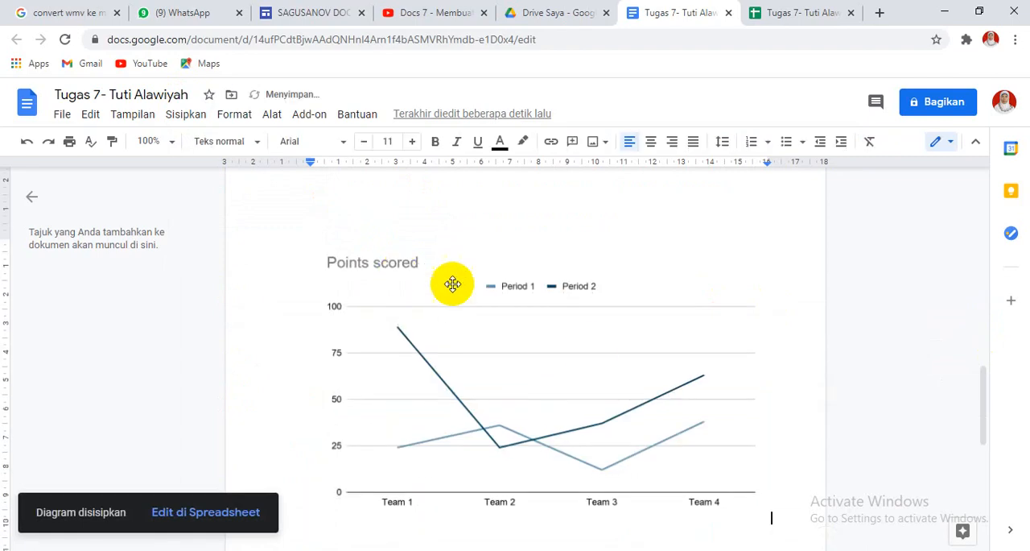
pyautogui.click(250, 513)
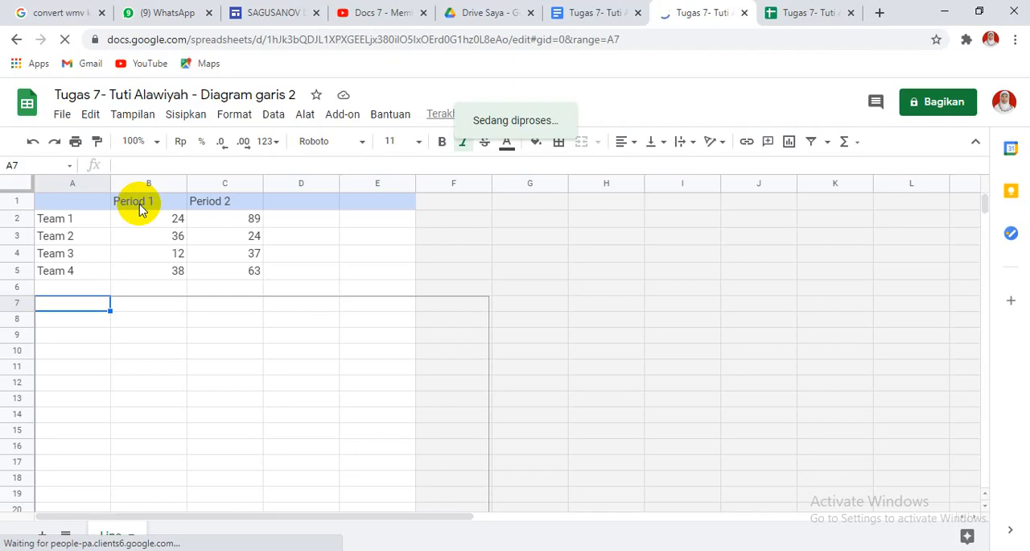
# Replace the Team 1 to Team 4 labels in cells A2 to A5 with four students' first names.
pyautogui.click(78, 228)
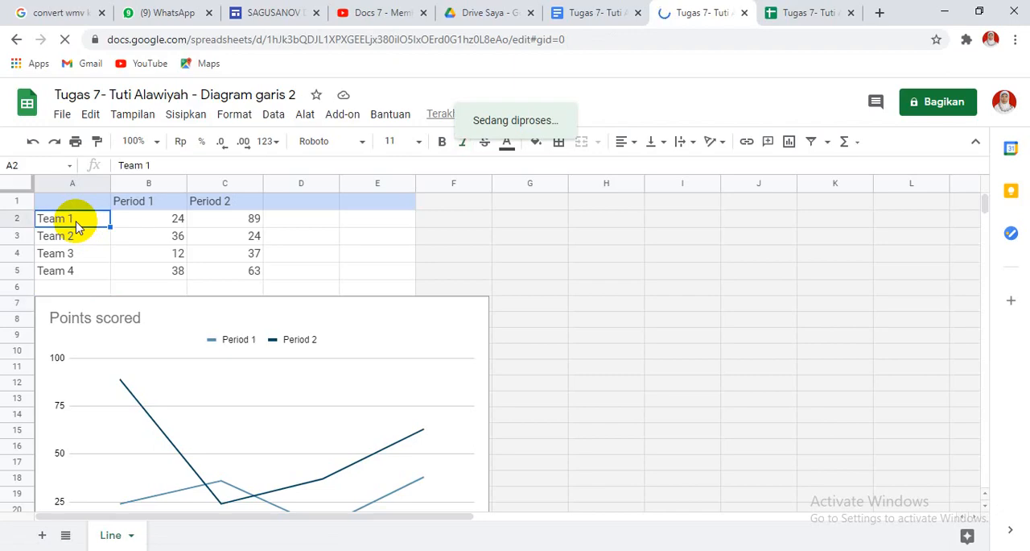
pyautogui.write('Ahmad')
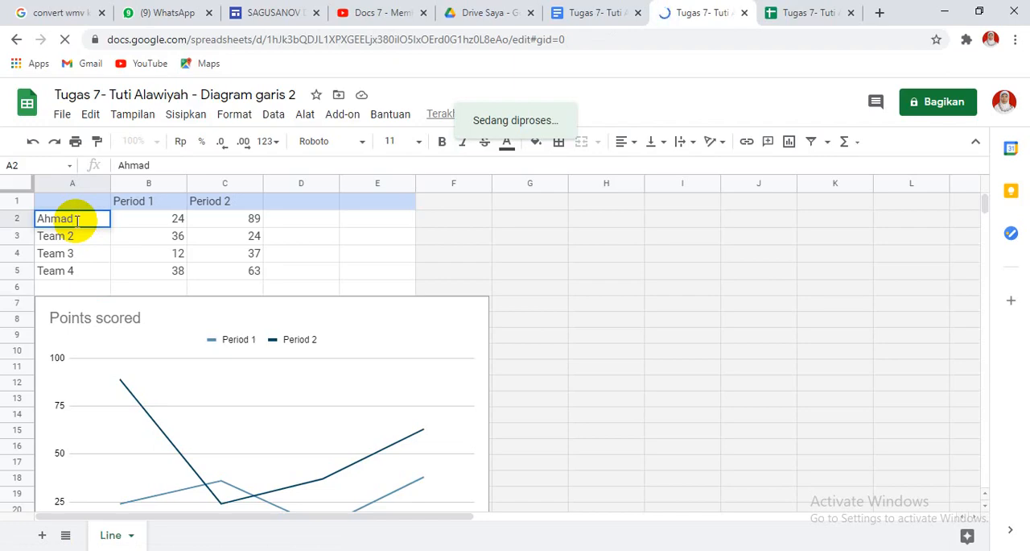
pyautogui.press('Return')
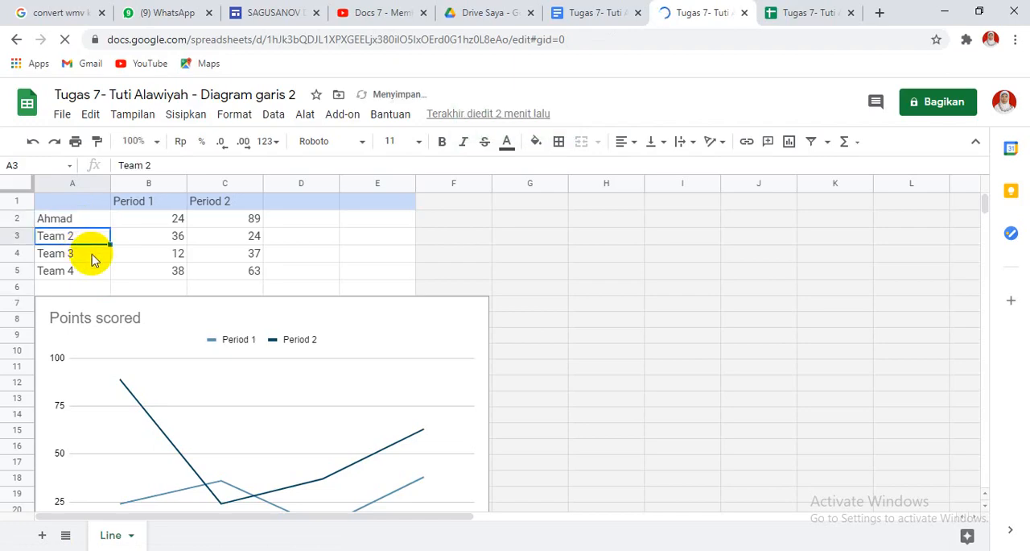
pyautogui.write('Aidil')
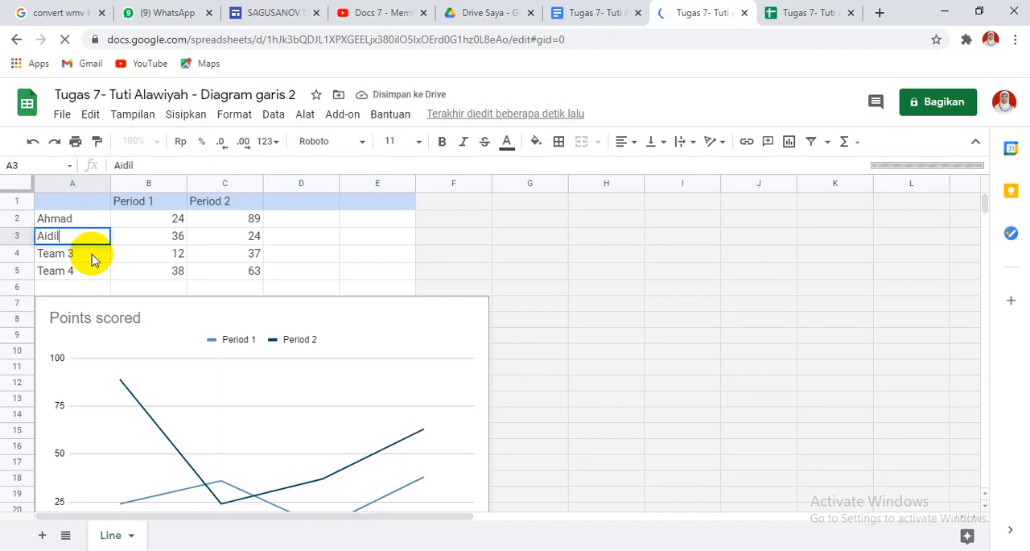
pyautogui.press('Return')
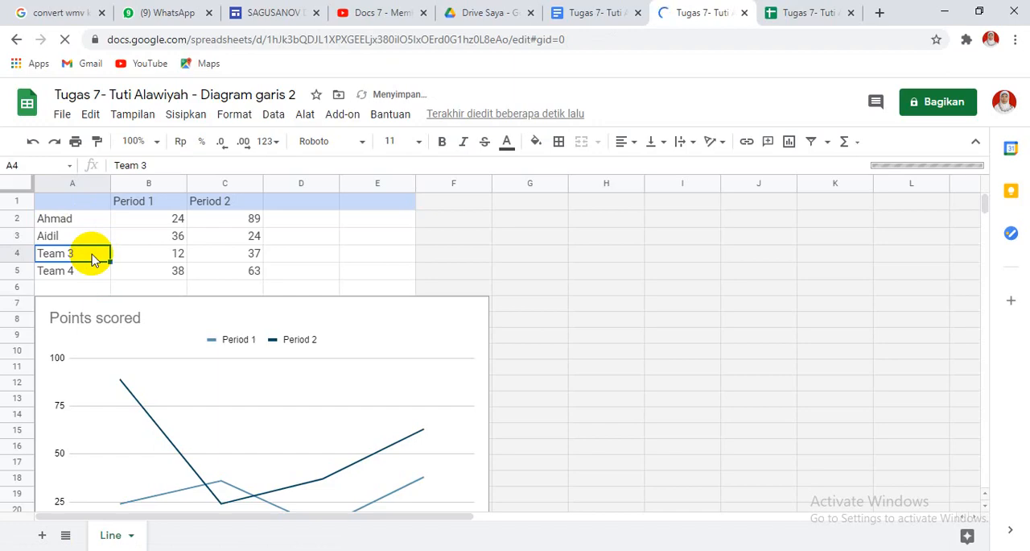
pyautogui.write('Almalia')
pyautogui.press('Return')
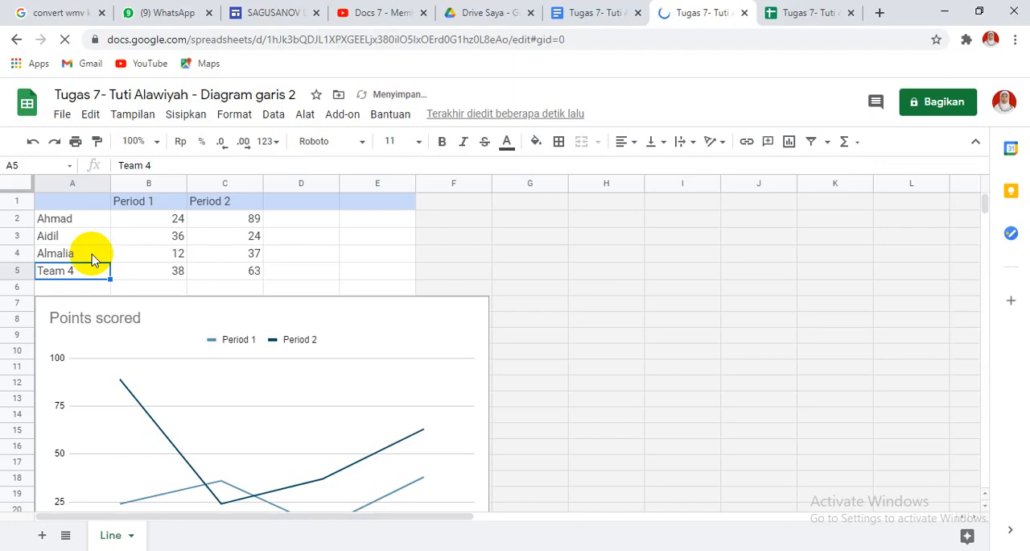
pyautogui.write('Andrea')
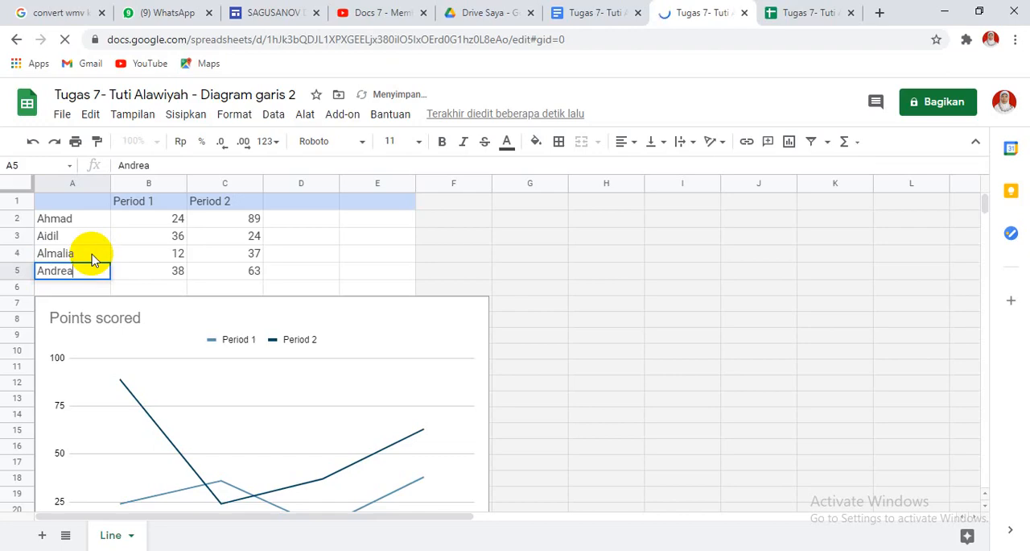
pyautogui.press('Return')
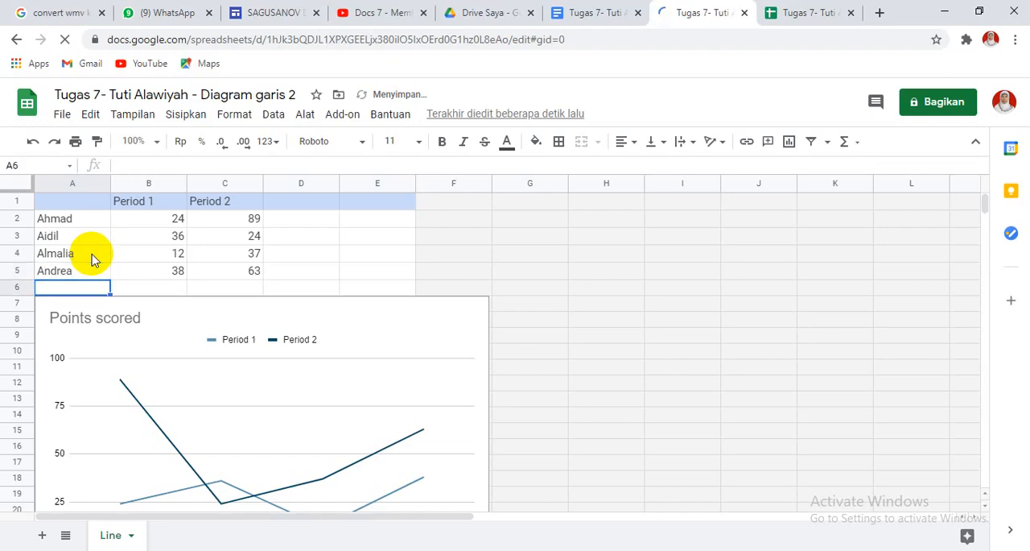
# Add a fifth student's first name in row 6 with 25 for Period 1 and 70 for Period 2.
pyautogui.write('Bima')
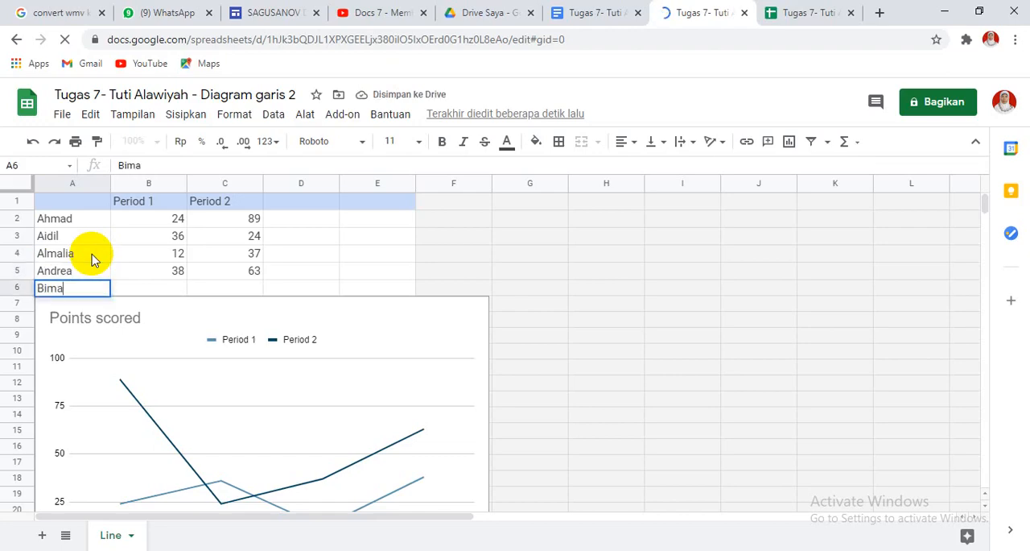
pyautogui.press('Tab')
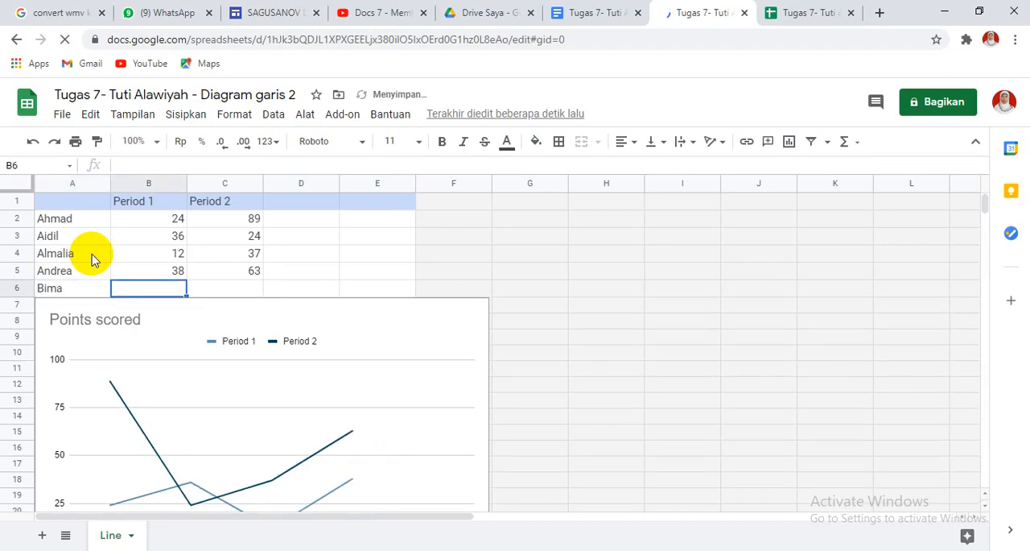
pyautogui.write('25')
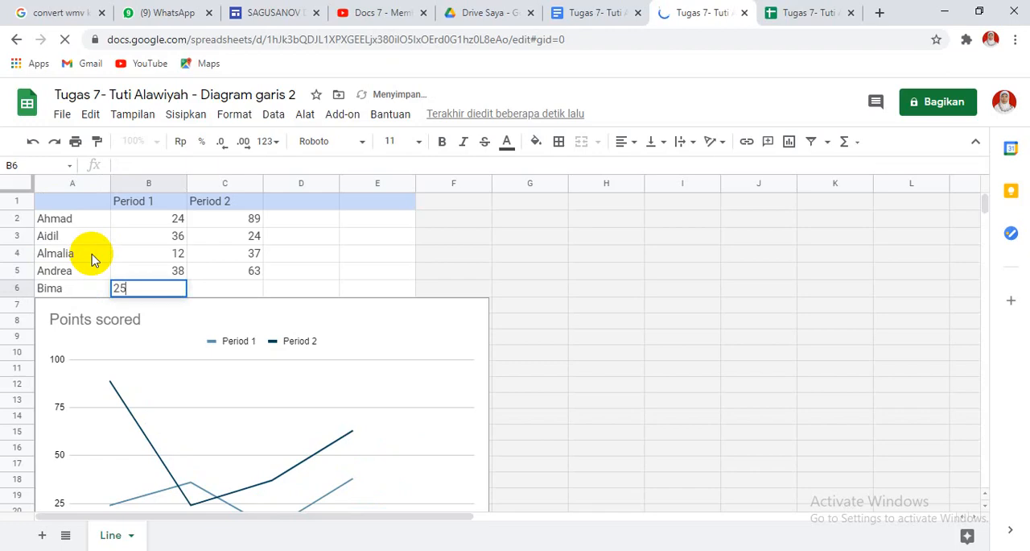
pyautogui.press('Tab')
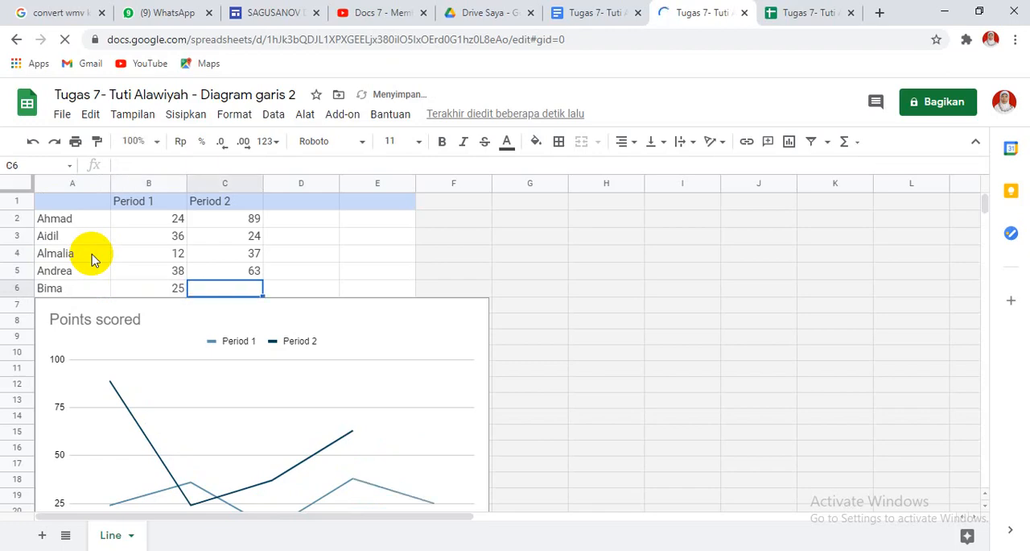
pyautogui.write('70')
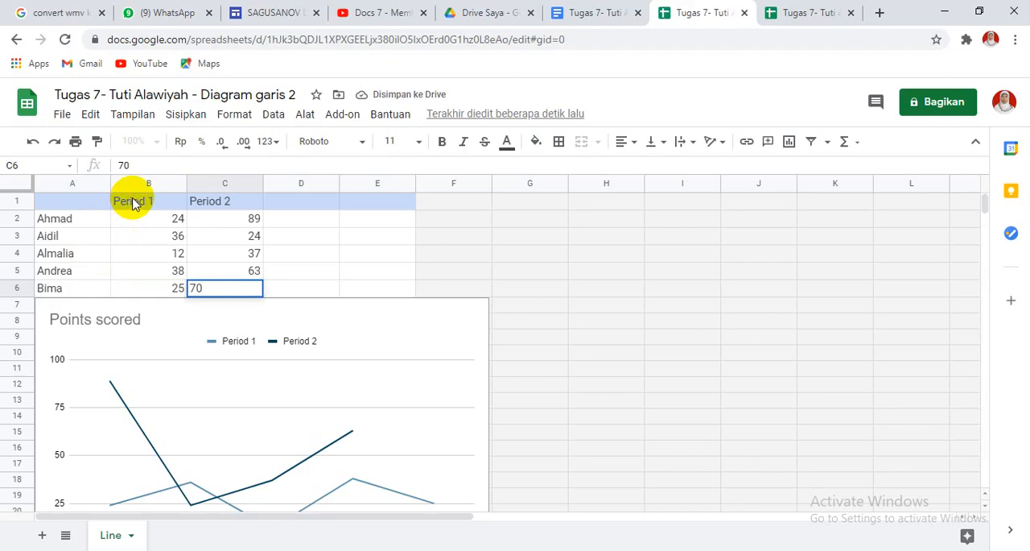
# Rename the Period 1 header in B1 to "Pretes" and the Period 2 header in C1 to "Postes".
pyautogui.click(133, 204)
pyautogui.write('P')
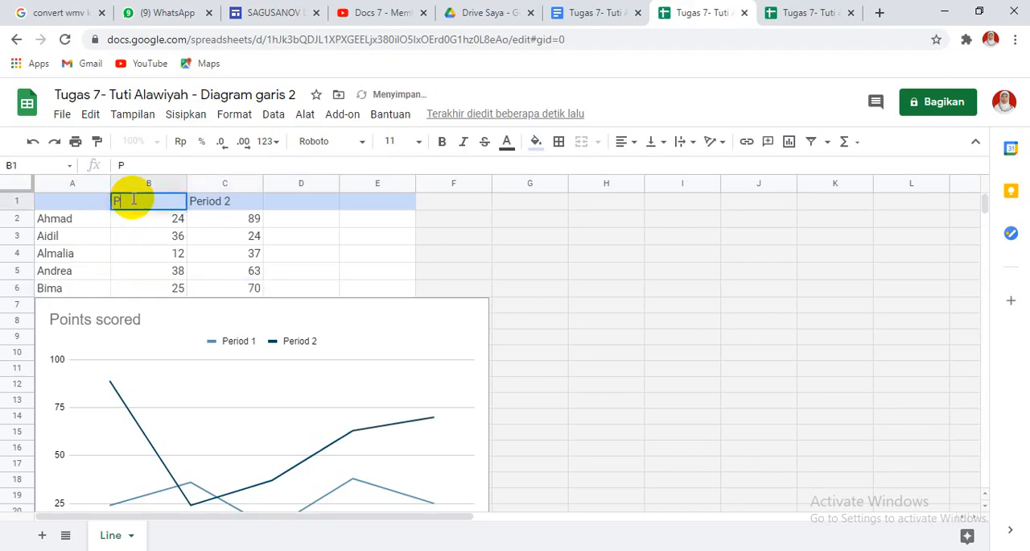
pyautogui.write('rets')
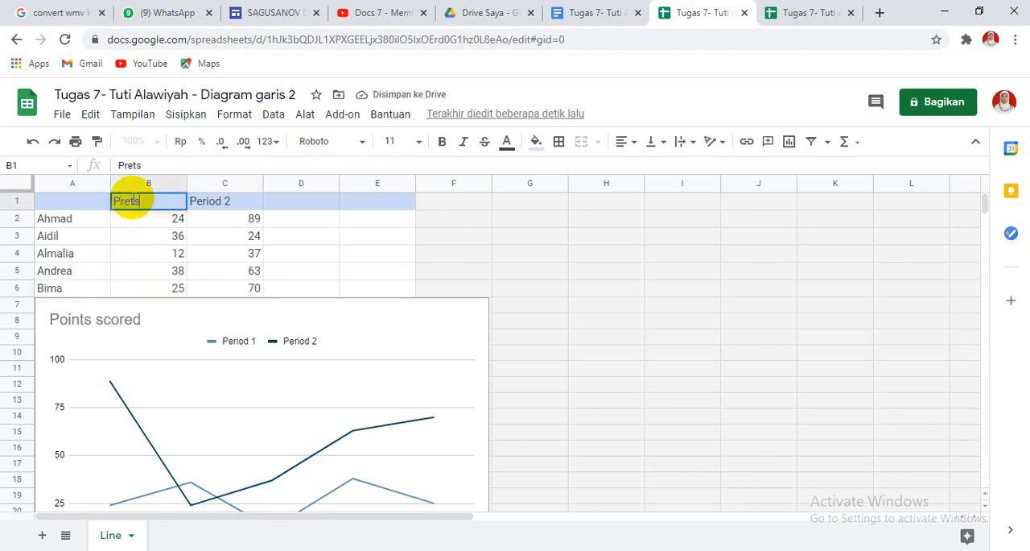
pyautogui.press('BackSpace')
pyautogui.write('es')
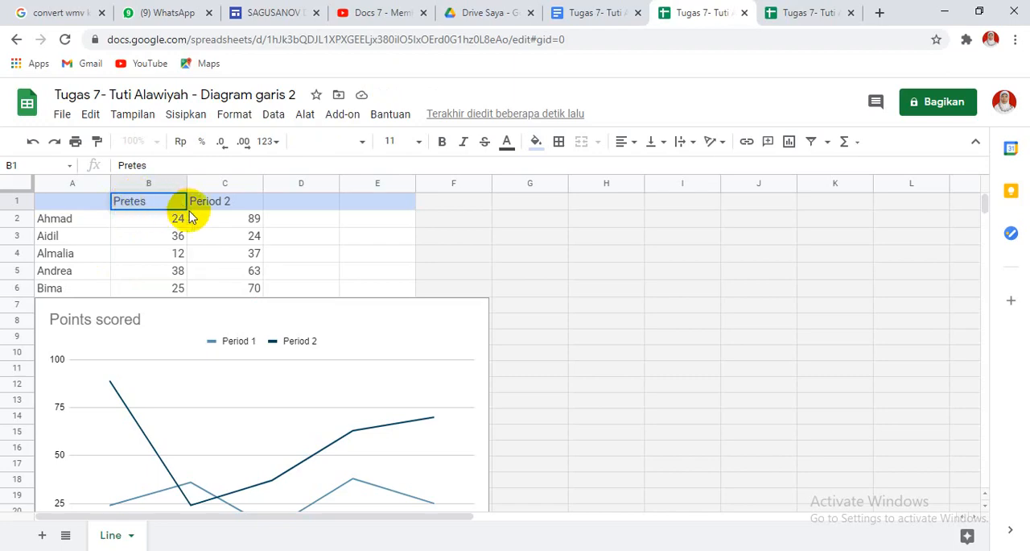
pyautogui.click(206, 208)
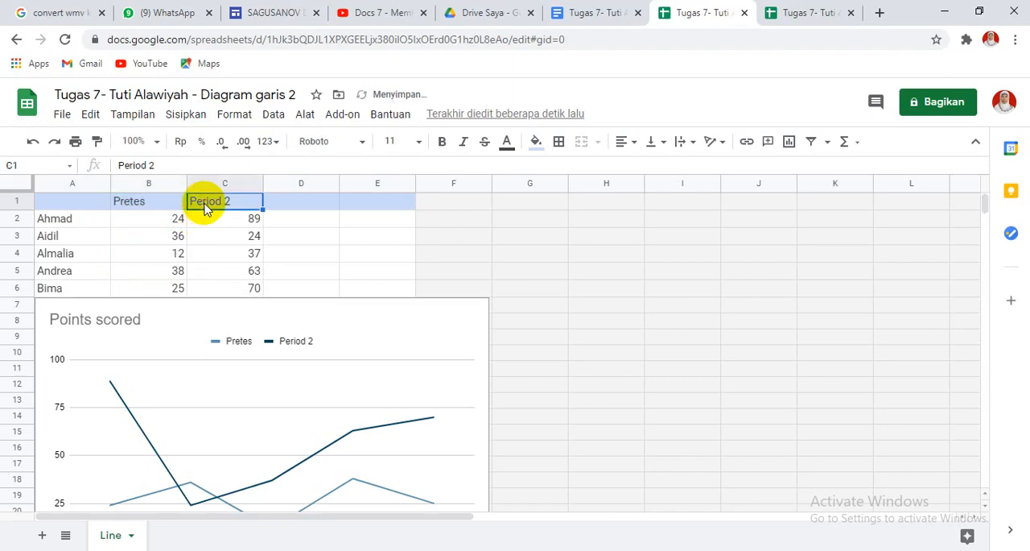
pyautogui.write('Postes')
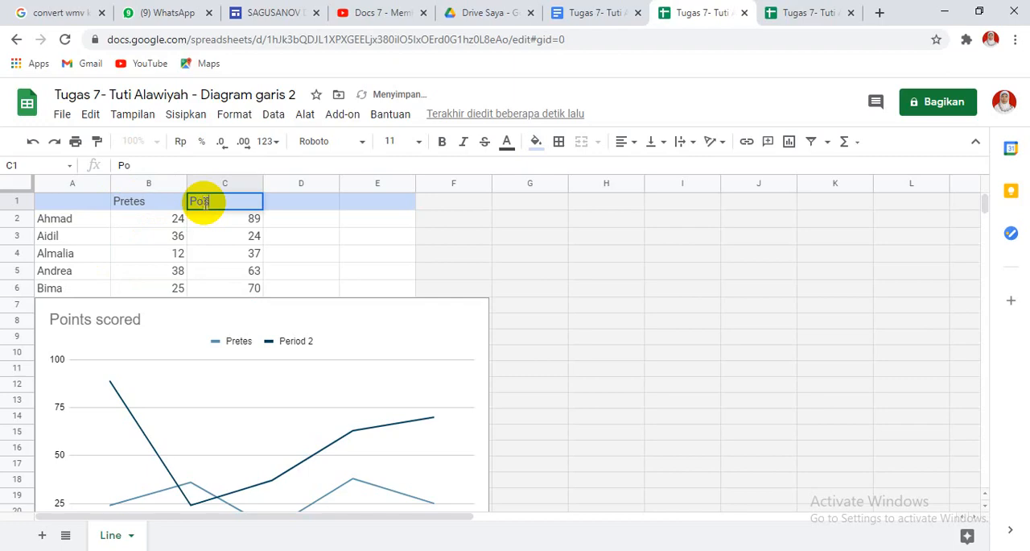
pyautogui.click(131, 325)
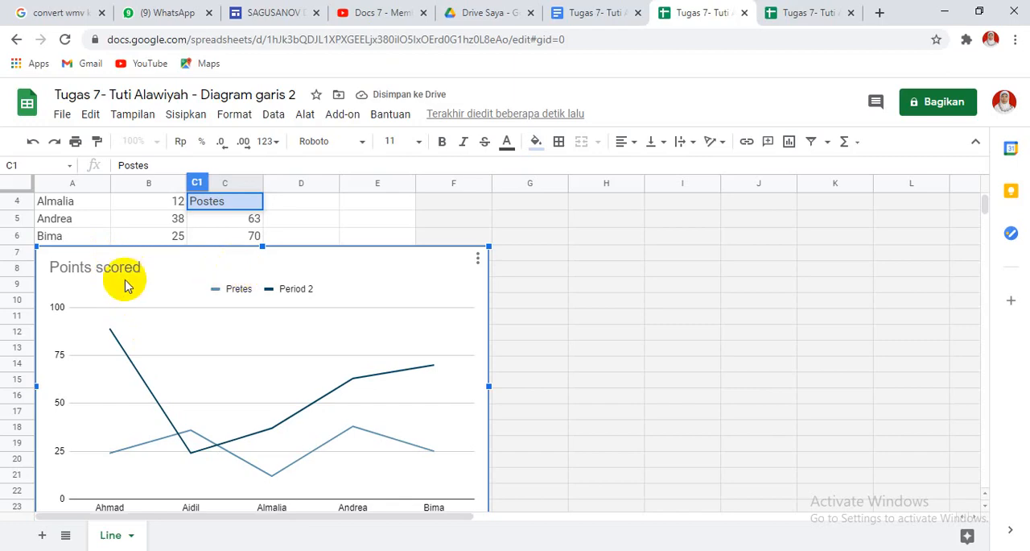
pyautogui.click(119, 272)
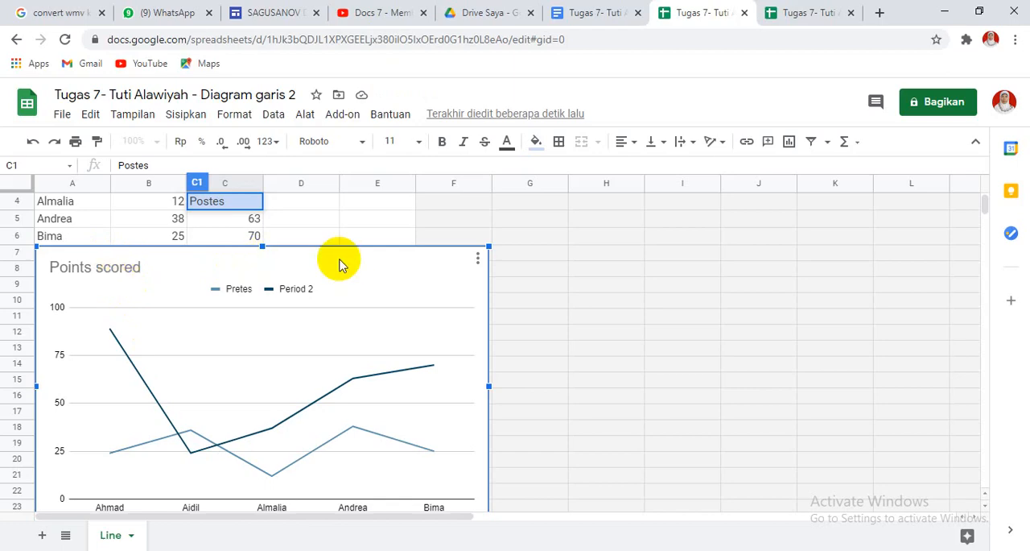
pyautogui.click(339, 224)
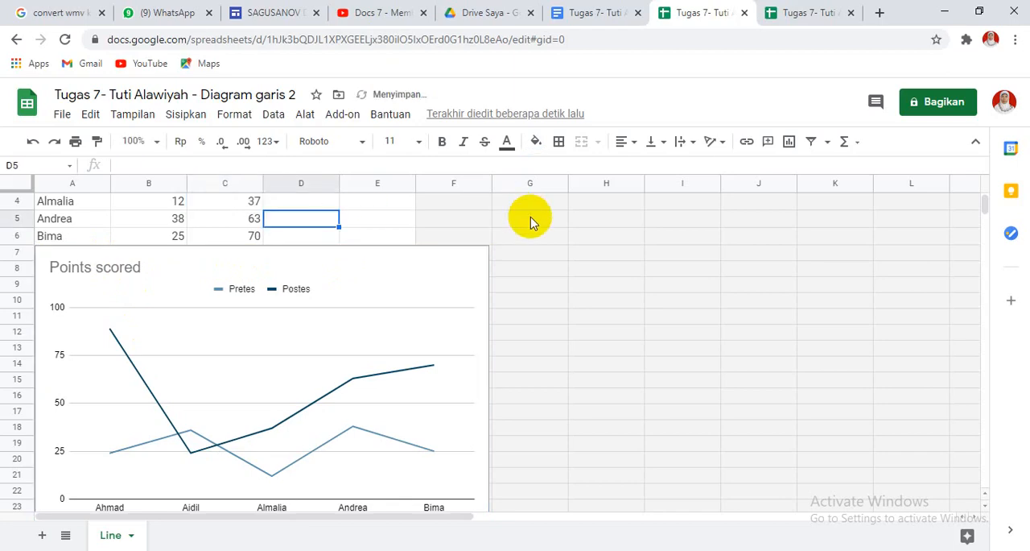
# Change the line chart's title to "Hasil Belajar IPA" and update the linked chart in the Google Docs document.
pyautogui.click(145, 267)
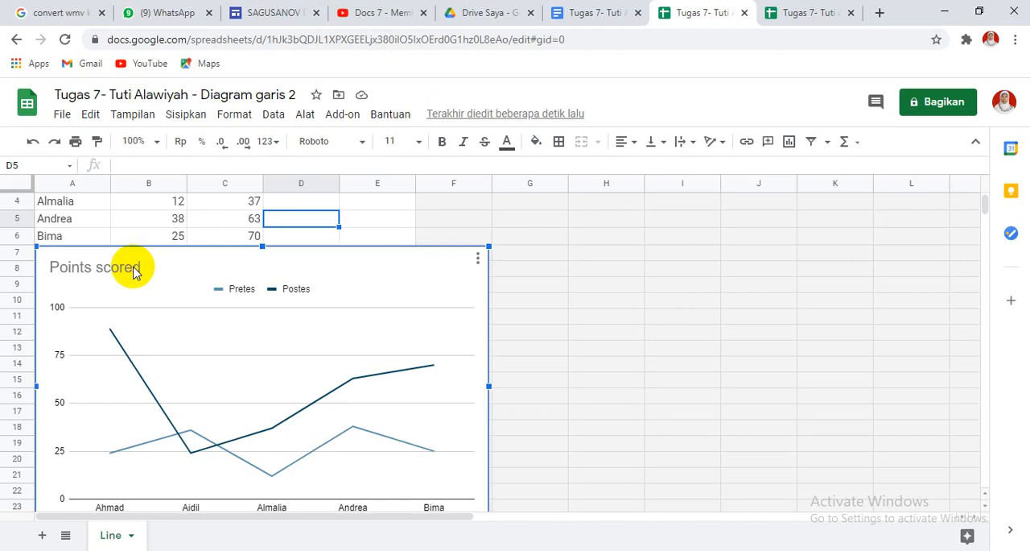
pyautogui.click(134, 270)
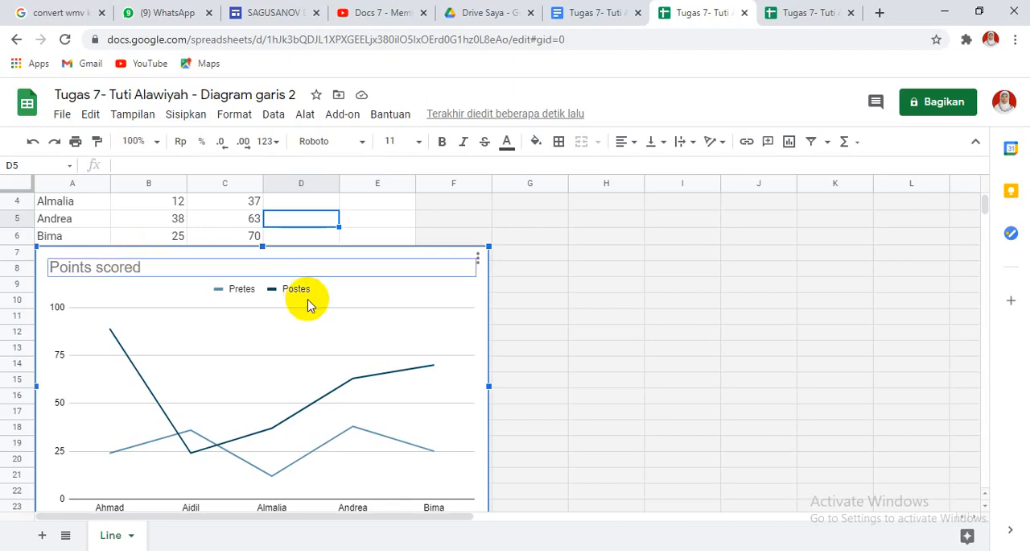
pyautogui.doubleClick(154, 266)
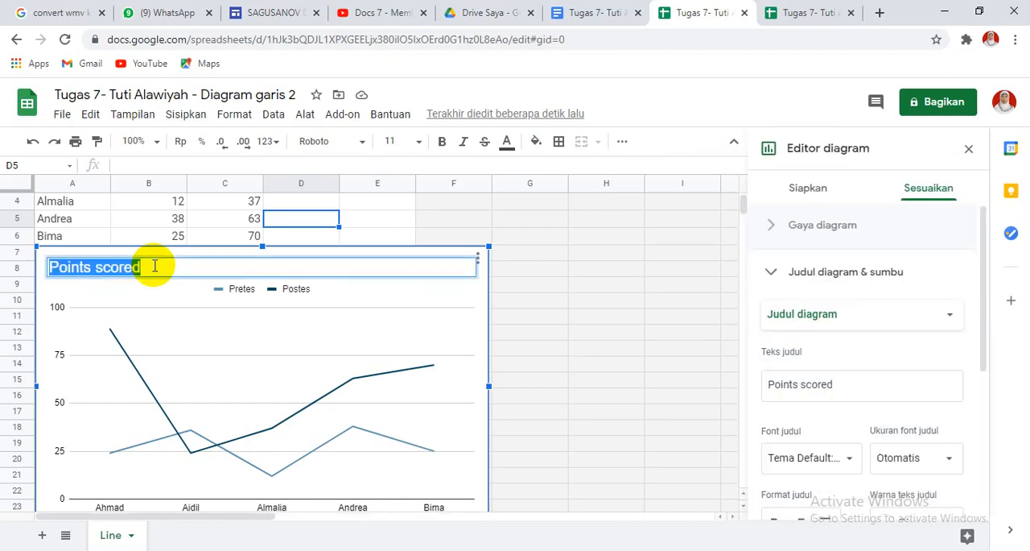
pyautogui.write('Hasil')
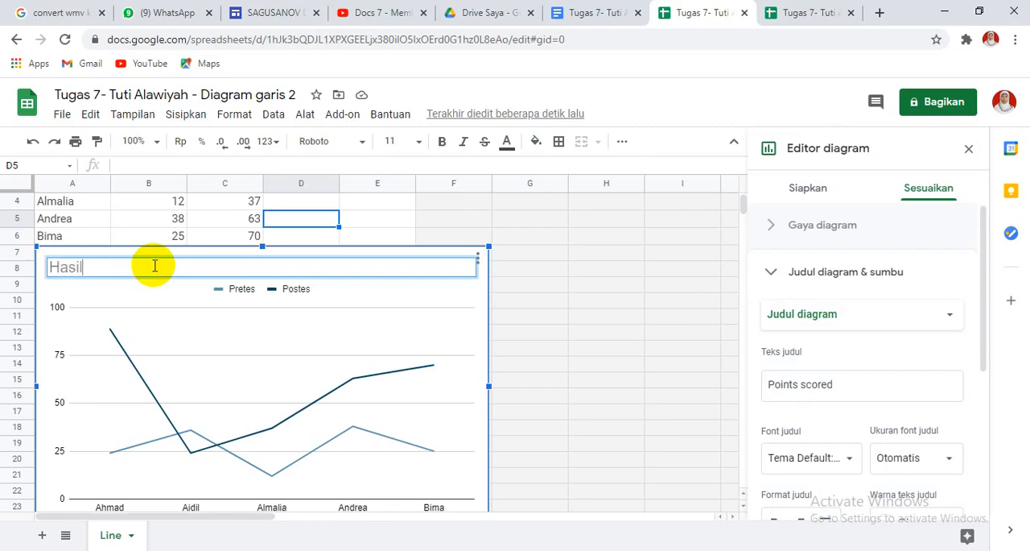
pyautogui.write(' Belajar IPA')
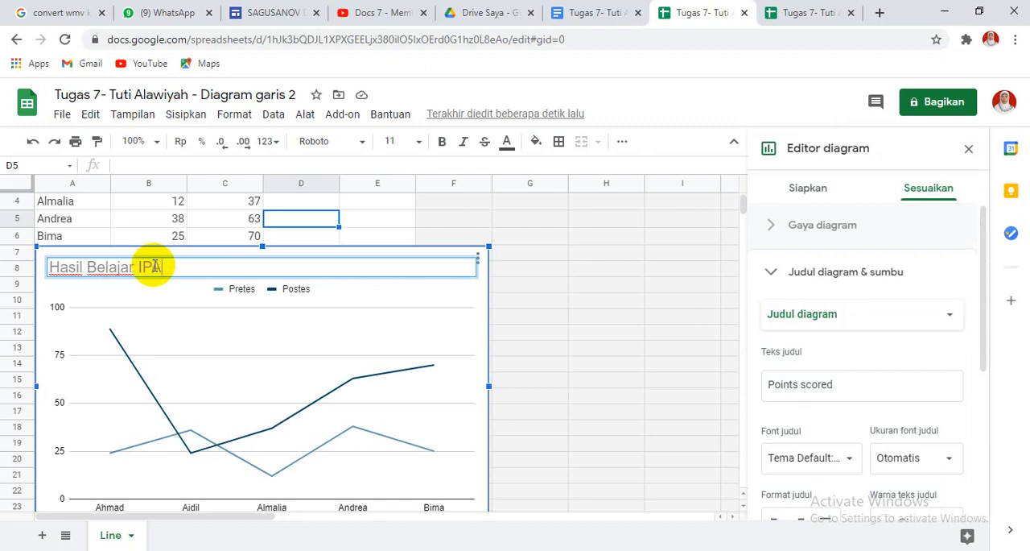
pyautogui.click(574, 322)
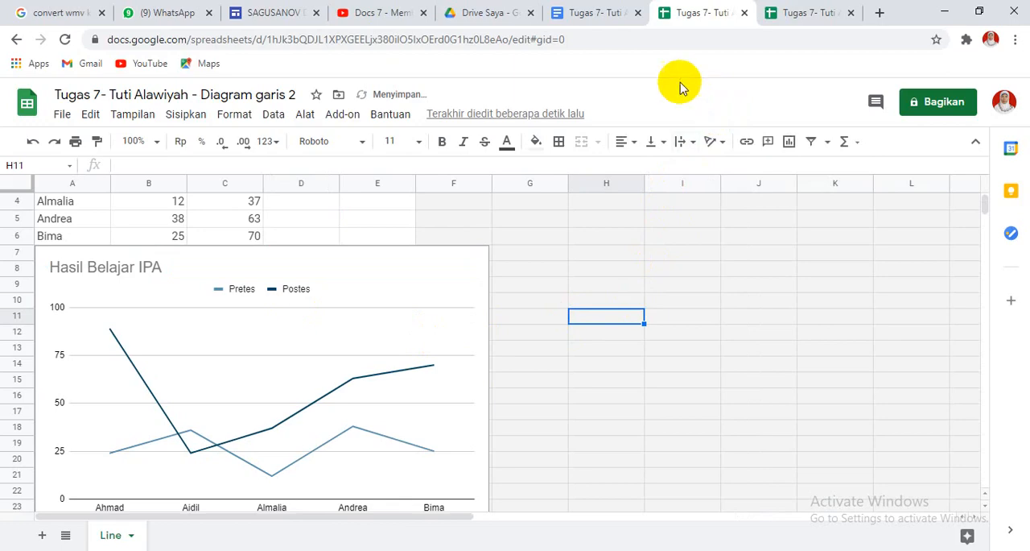
pyautogui.click(614, 23)
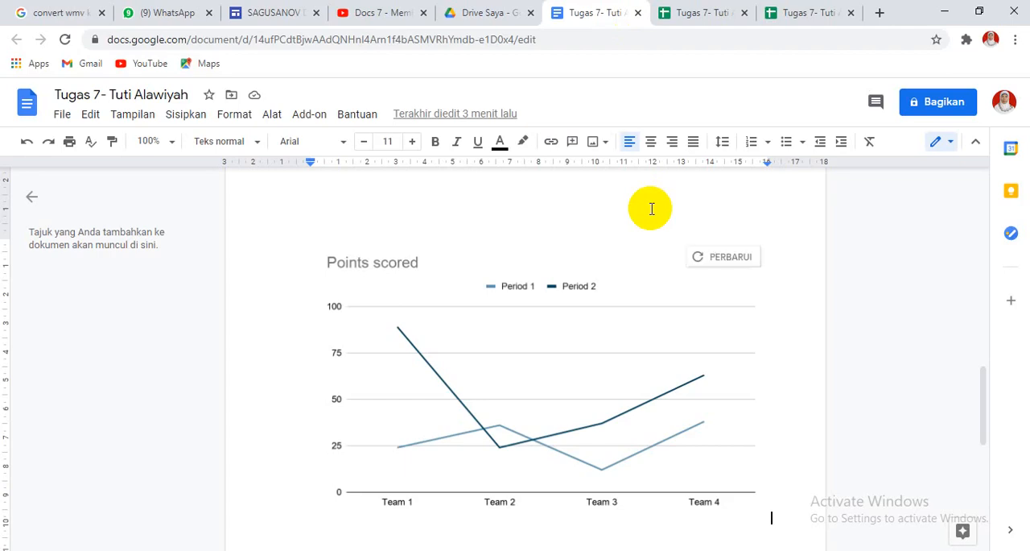
pyautogui.click(723, 258)
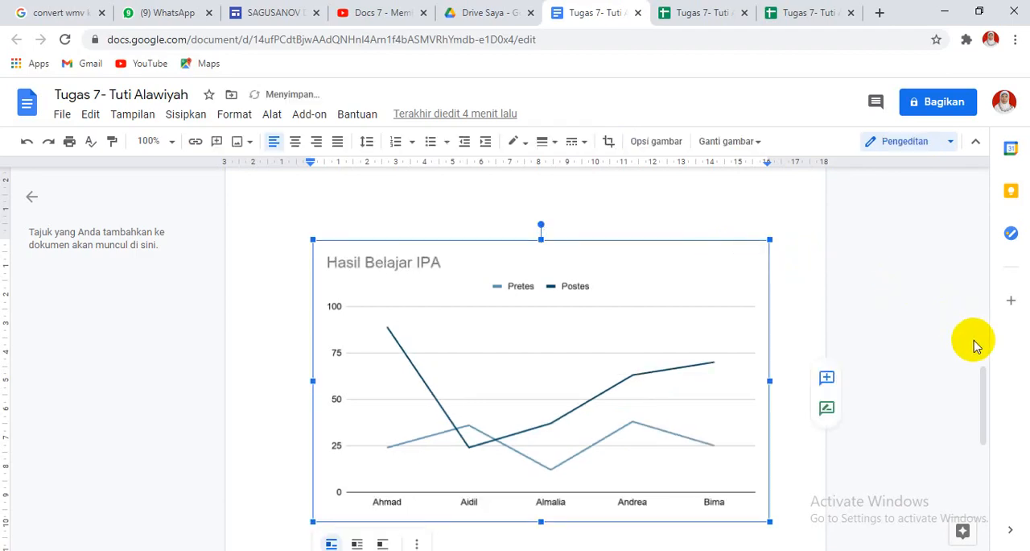
# Insert a pie chart at the line chart's place in the document and open its linked spreadsheet.
pyautogui.moveTo(981, 387); pyautogui.dragTo(970, 366)
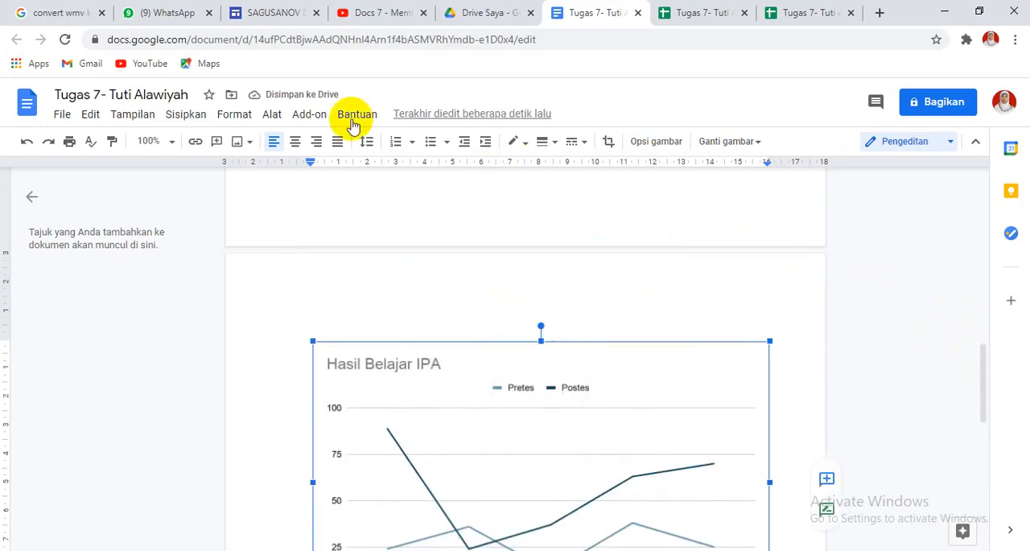
pyautogui.click(196, 123)
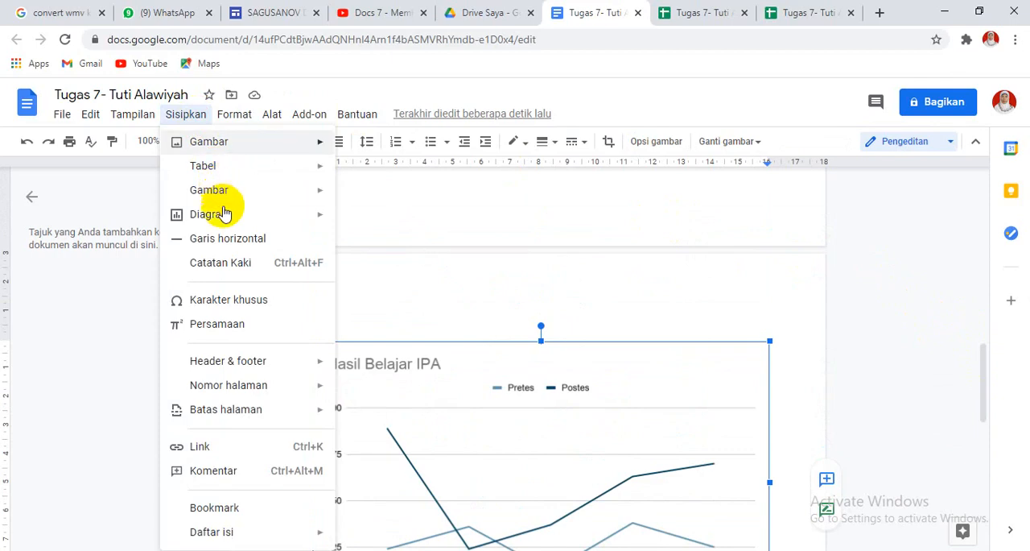
pyautogui.moveTo(227, 224)
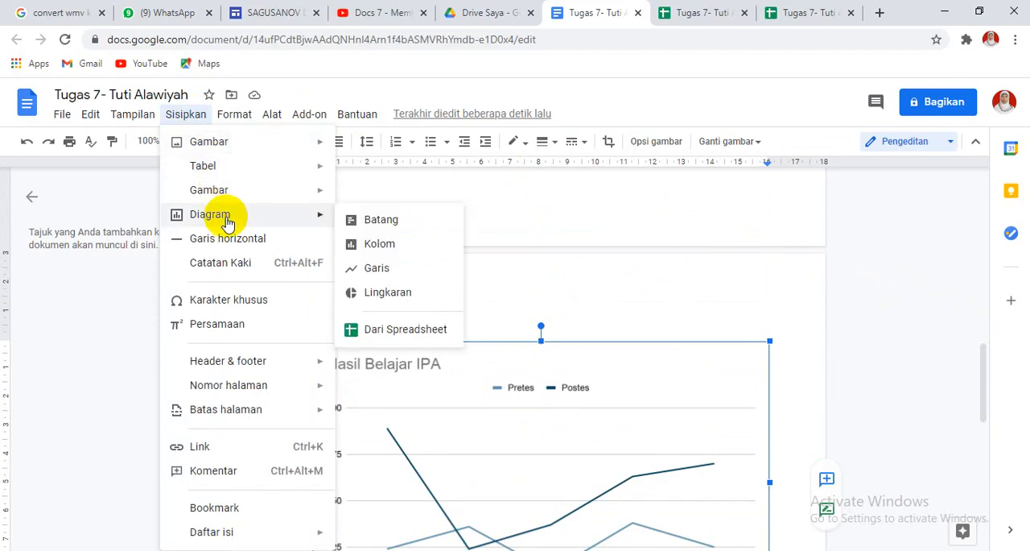
pyautogui.click(379, 300)
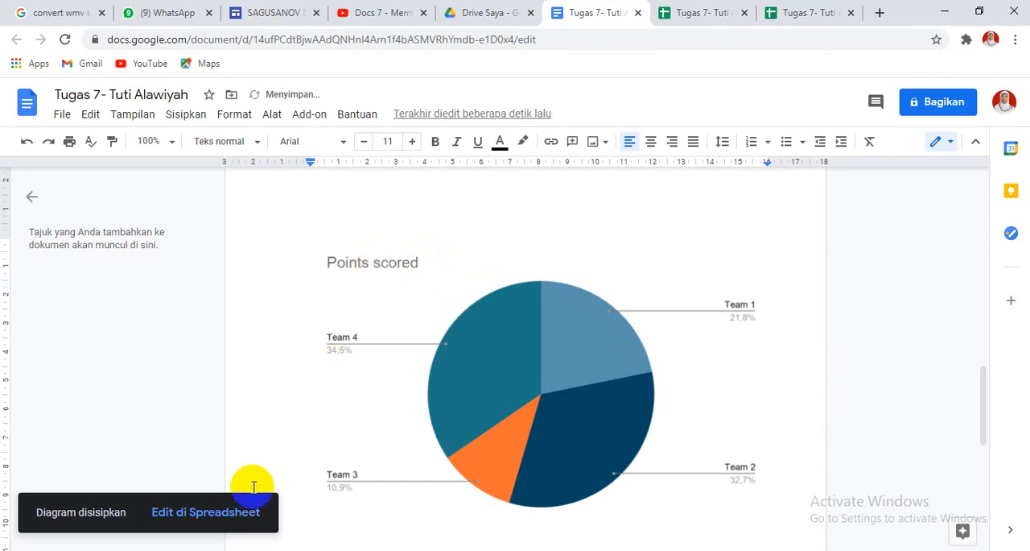
pyautogui.click(239, 512)
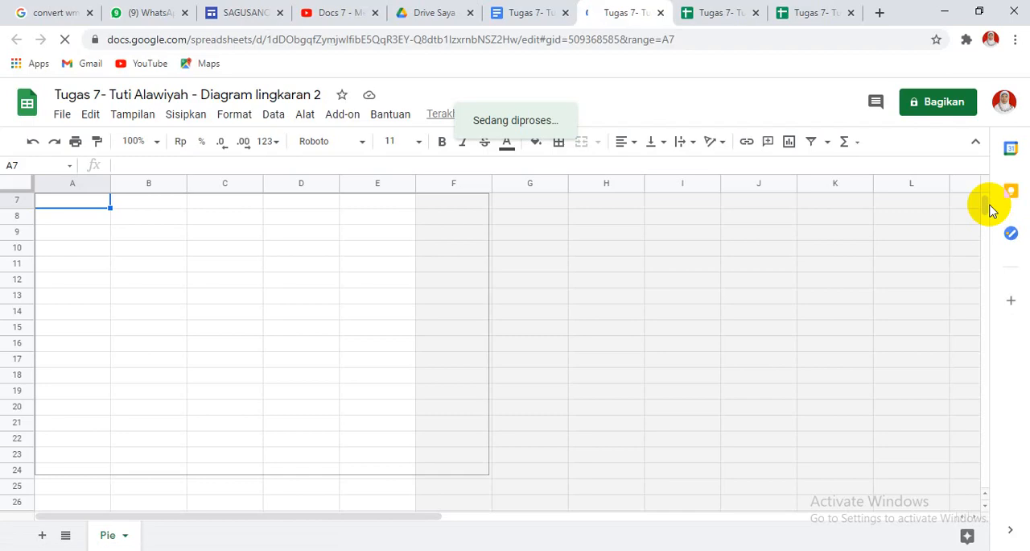
# Replace the Team 1 to Team 4 labels in cells A2 to A5 of the pie chart's data with four students' first names.
pyautogui.moveTo(985, 205); pyautogui.dragTo(985, 186)
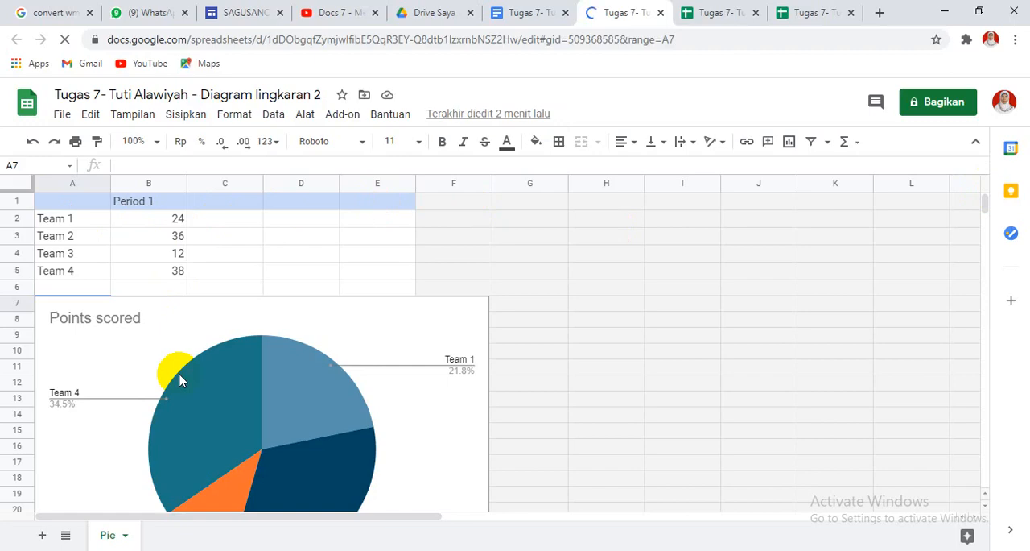
pyautogui.click(67, 225)
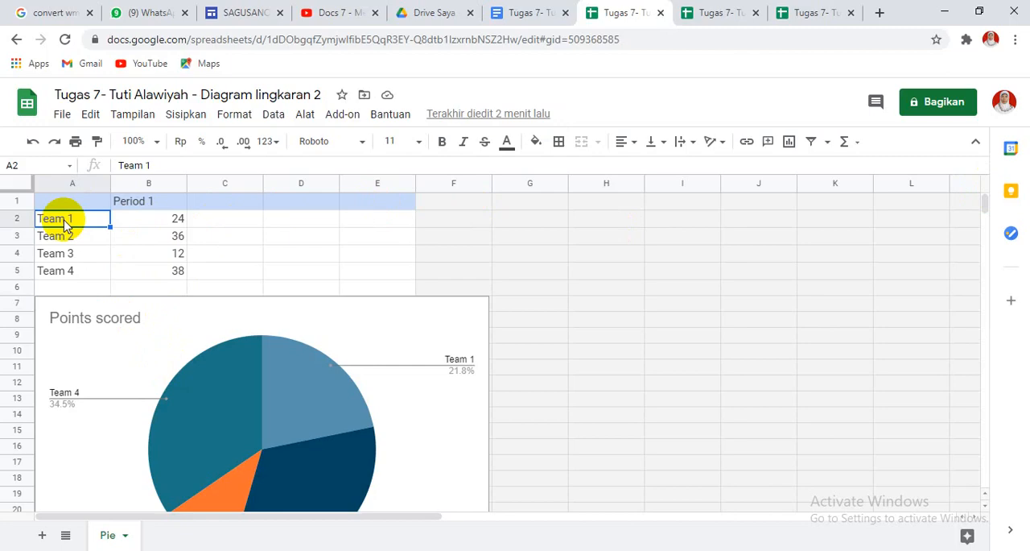
pyautogui.write('Ahamd')
pyautogui.press('BackSpace')
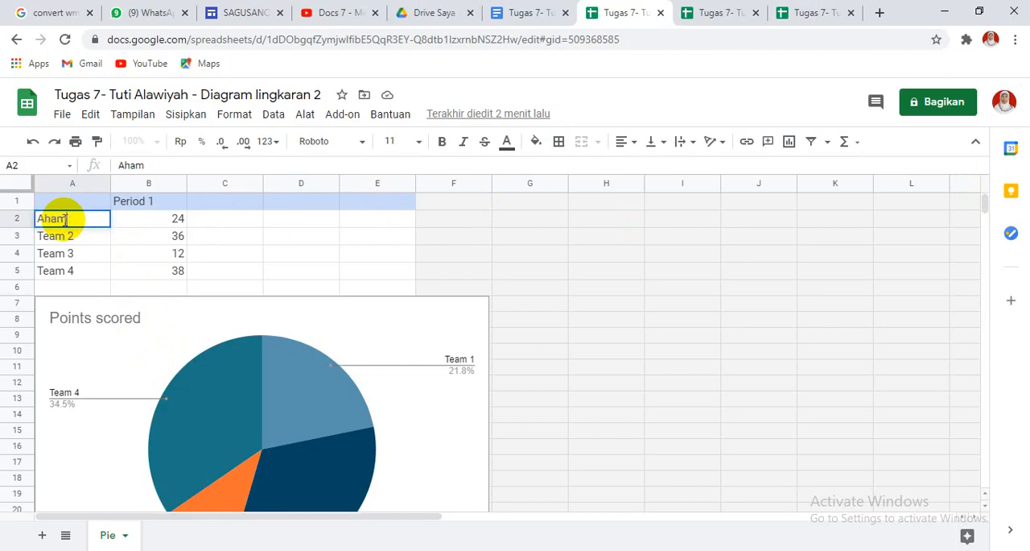
pyautogui.press('BackSpace')
pyautogui.press('BackSpace')
pyautogui.write('mad')
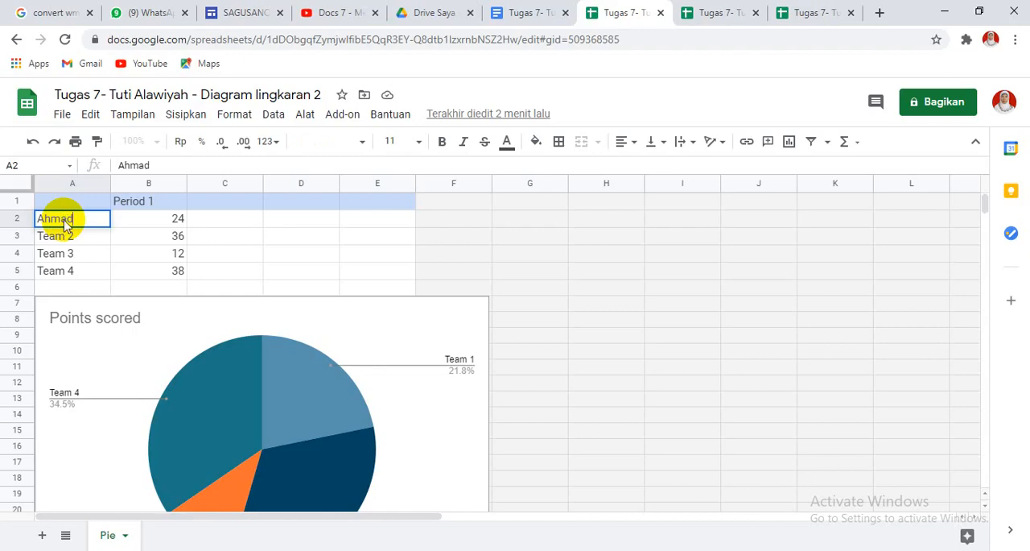
pyautogui.press('Return')
pyautogui.write('Aidil')
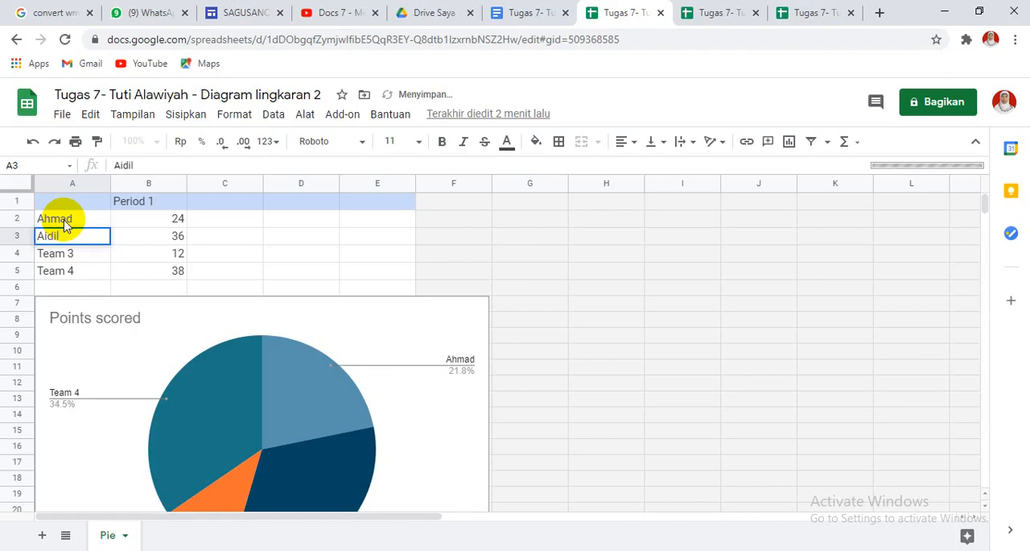
pyautogui.press('Return')
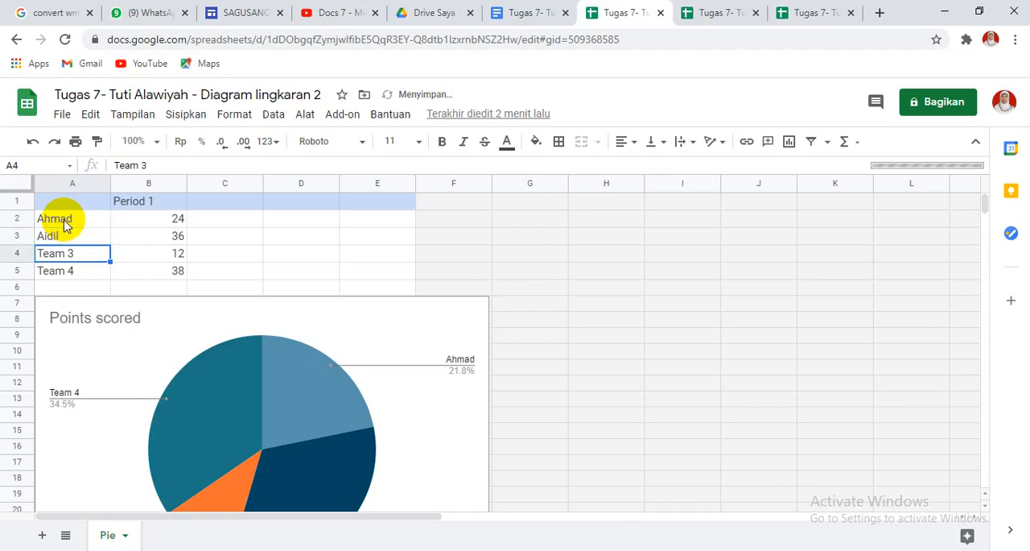
pyautogui.write('ALmalia')
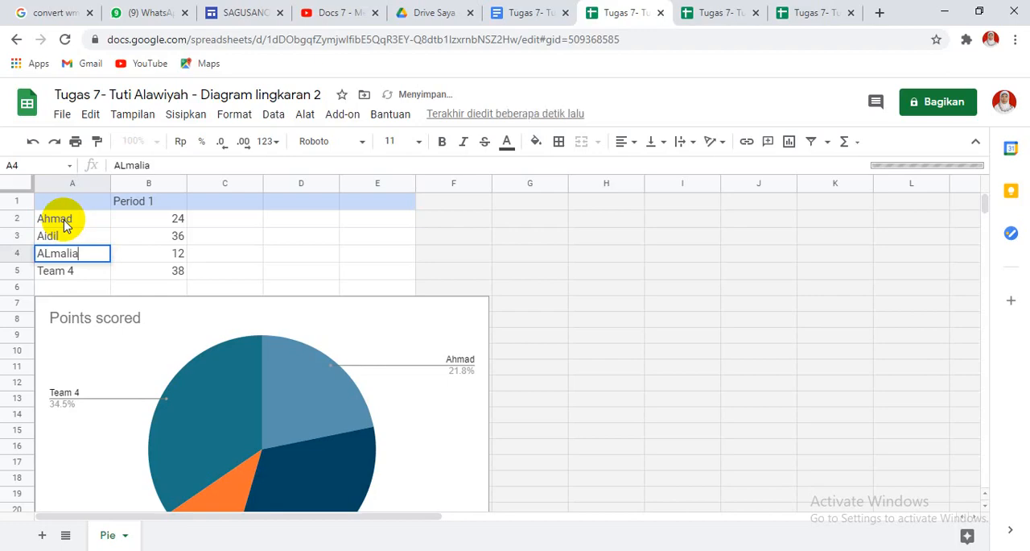
pyautogui.press('BackSpace')
pyautogui.press('BackSpace')
pyautogui.press('BackSpace')
pyautogui.press('BackSpace')
pyautogui.press('BackSpace')
pyautogui.press('BackSpace')
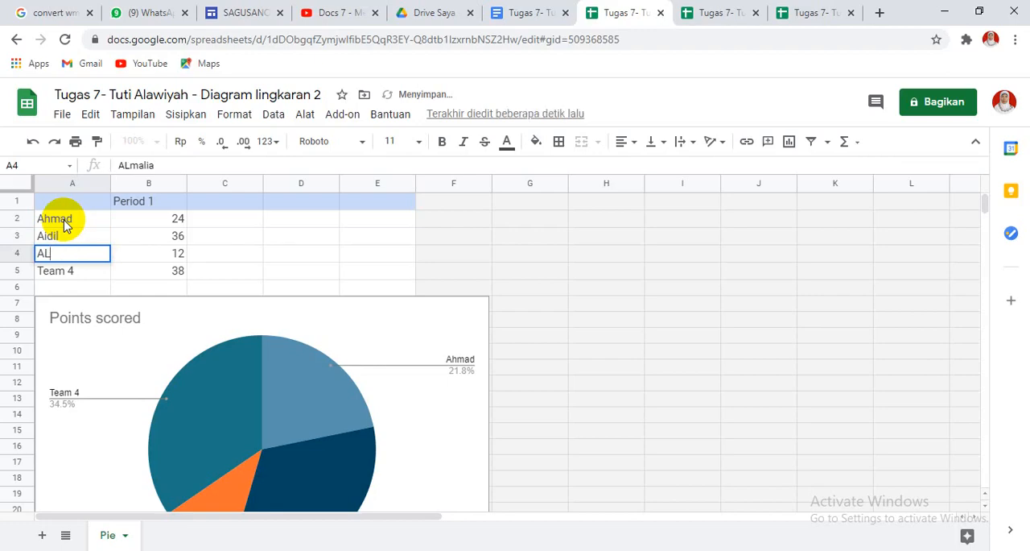
pyautogui.write('lam')
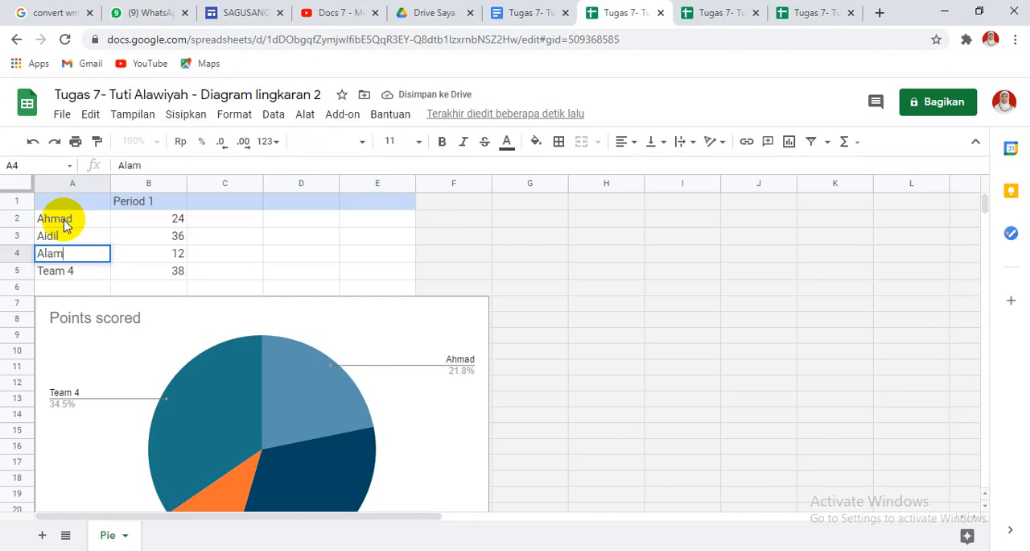
pyautogui.press('BackSpace')
pyautogui.press('BackSpace')
pyautogui.write('malia')
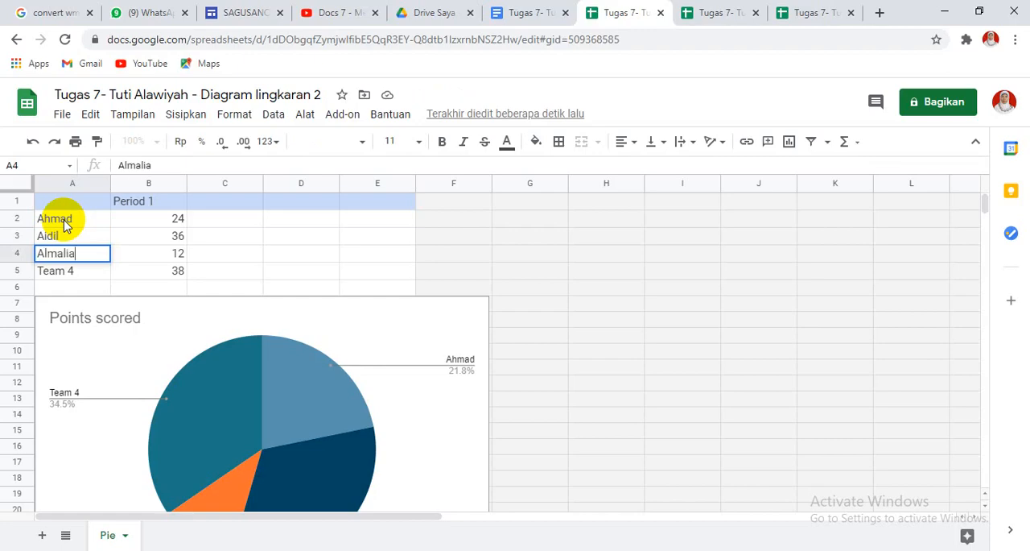
pyautogui.press('Return')
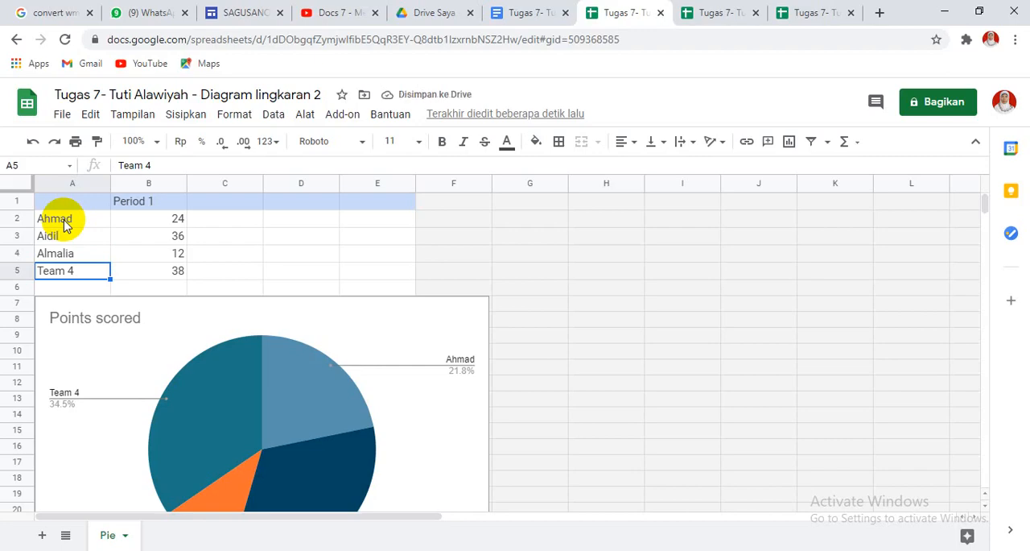
pyautogui.write('Andrea')
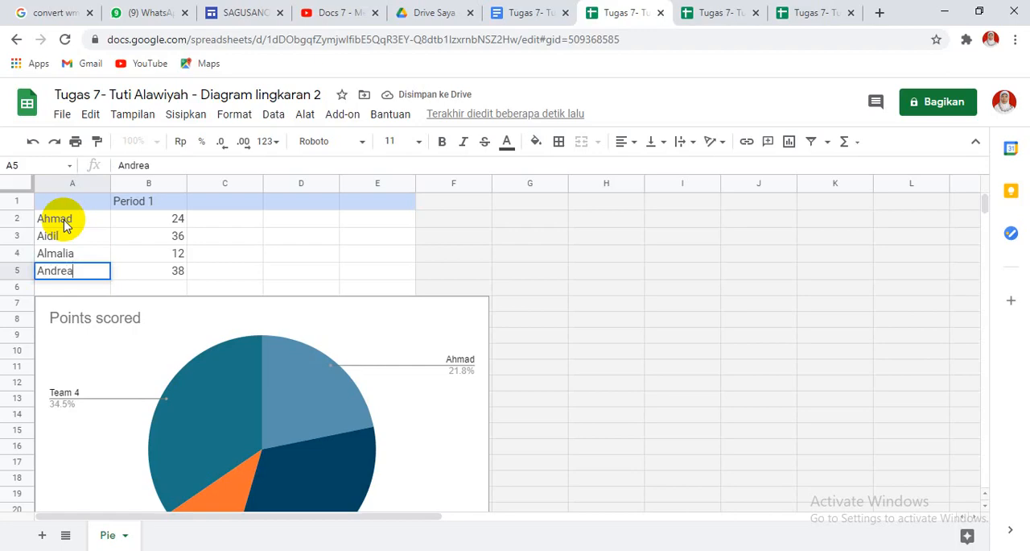
pyautogui.press('Return')
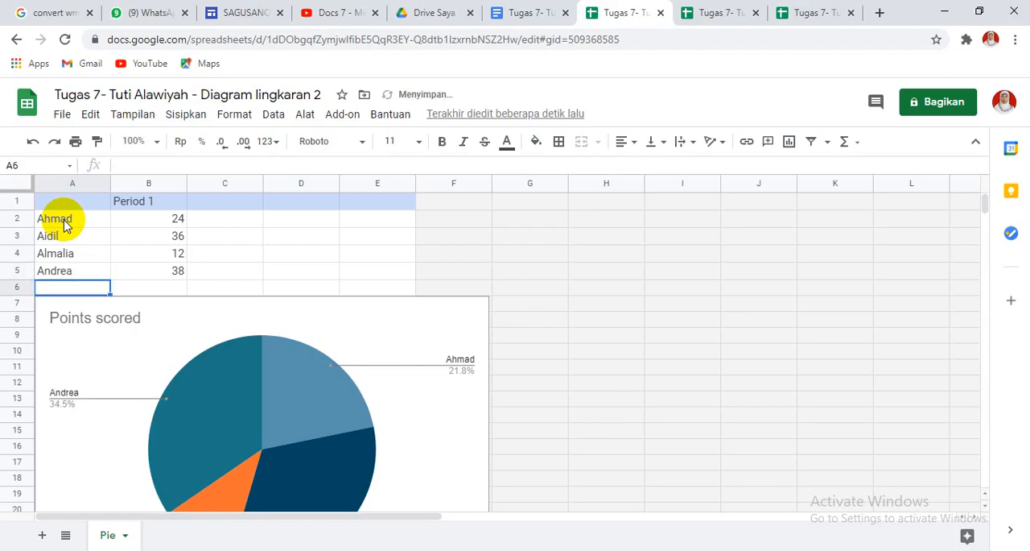
# Add a fifth student's first name in cell A6 with 25 for Period 1 in B6.
pyautogui.write('Bima')
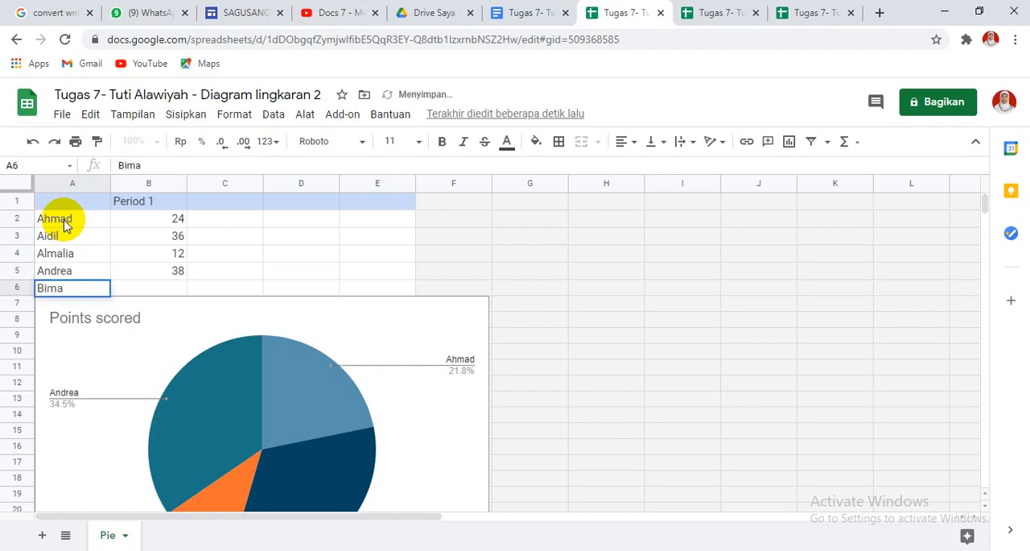
pyautogui.press('Tab')
pyautogui.write('25')
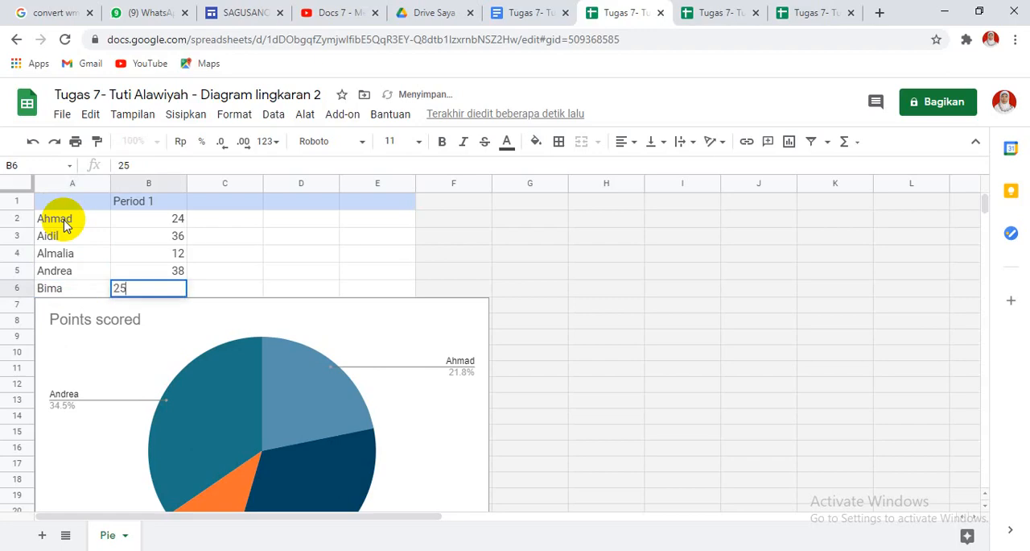
pyautogui.click(122, 320)
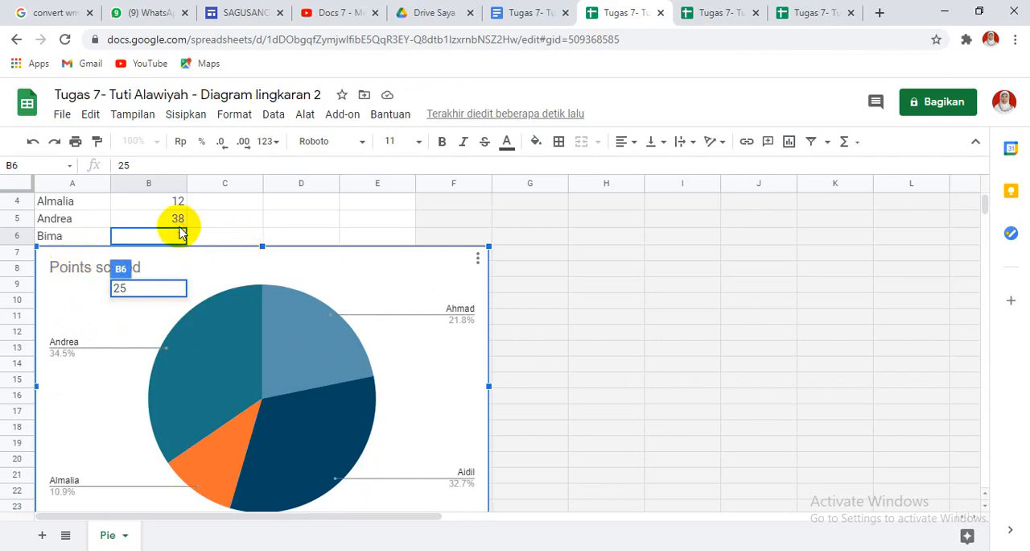
pyautogui.click(397, 216)
pyautogui.click(400, 214)
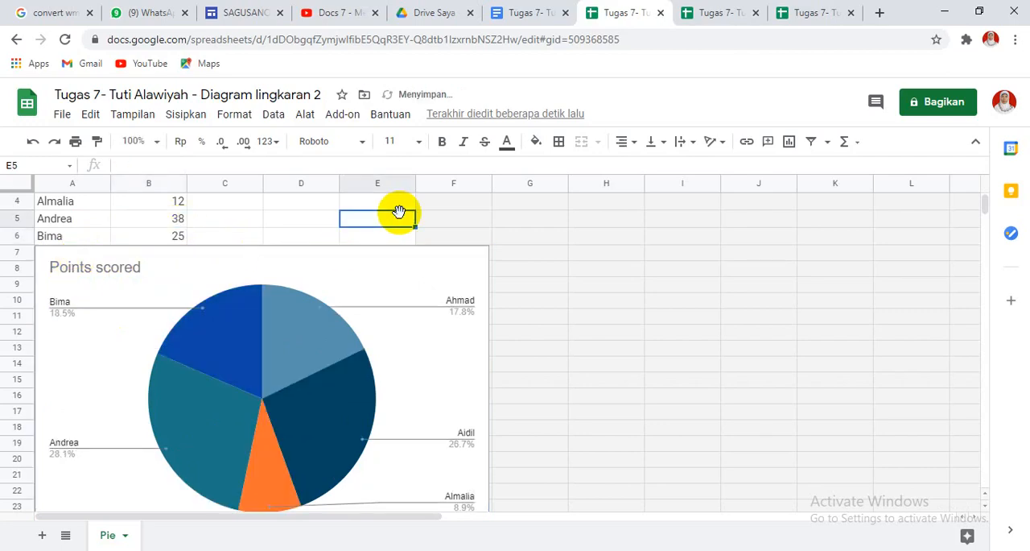
# Change the pie chart's title to "Hasil Pretes IPA" and update the linked chart in the Google Docs document.
pyautogui.click(109, 276)
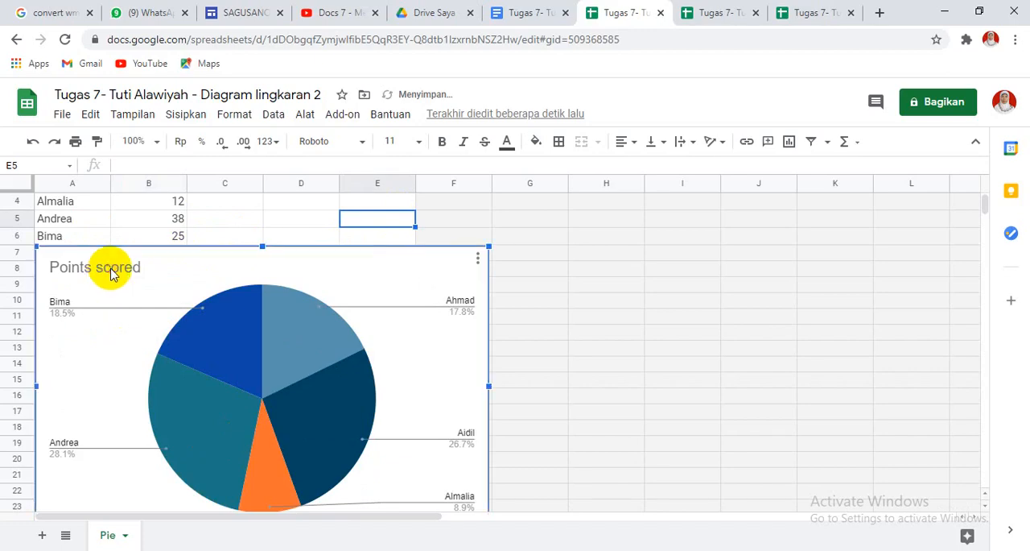
pyautogui.click(112, 273)
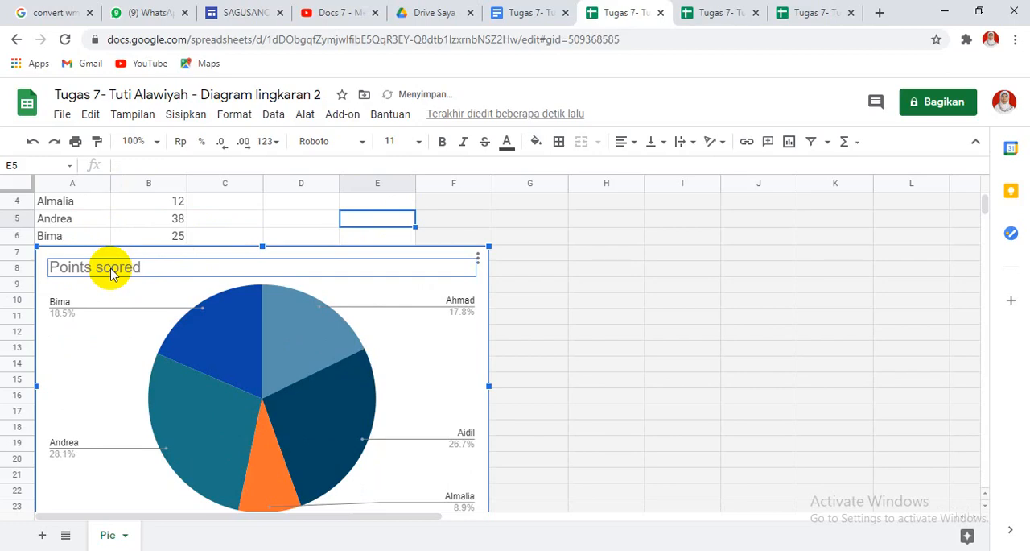
pyautogui.doubleClick(120, 271)
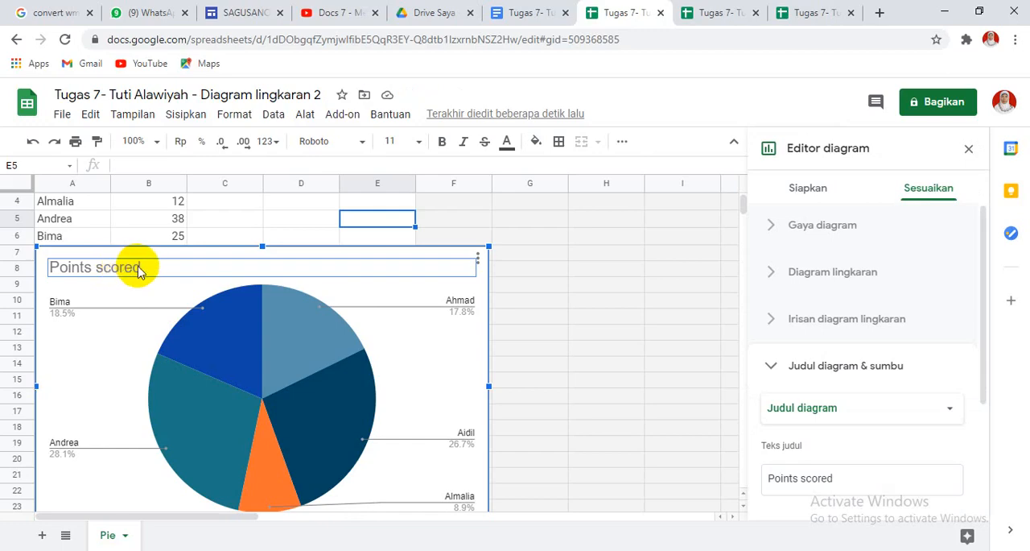
pyautogui.doubleClick(147, 267)
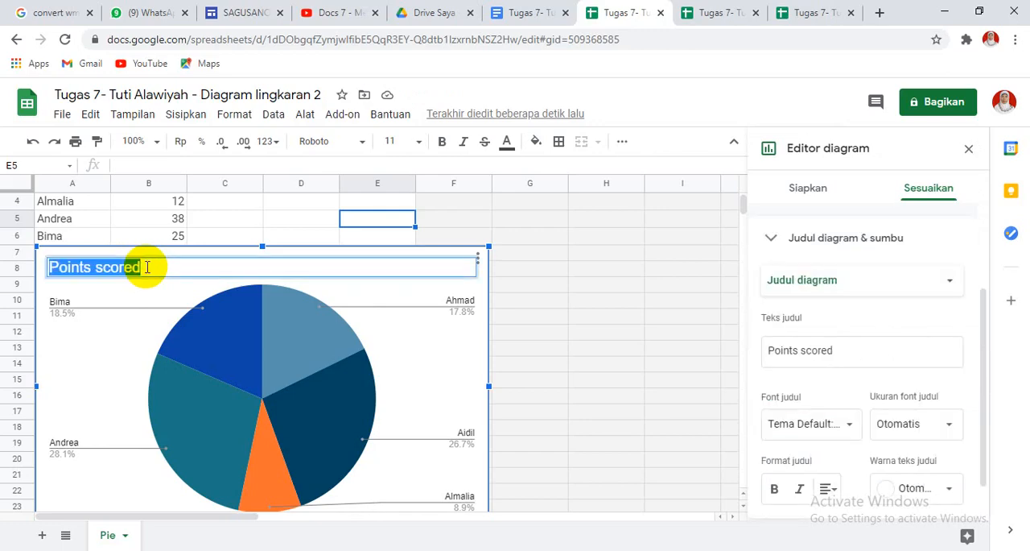
pyautogui.write('Hasil ')
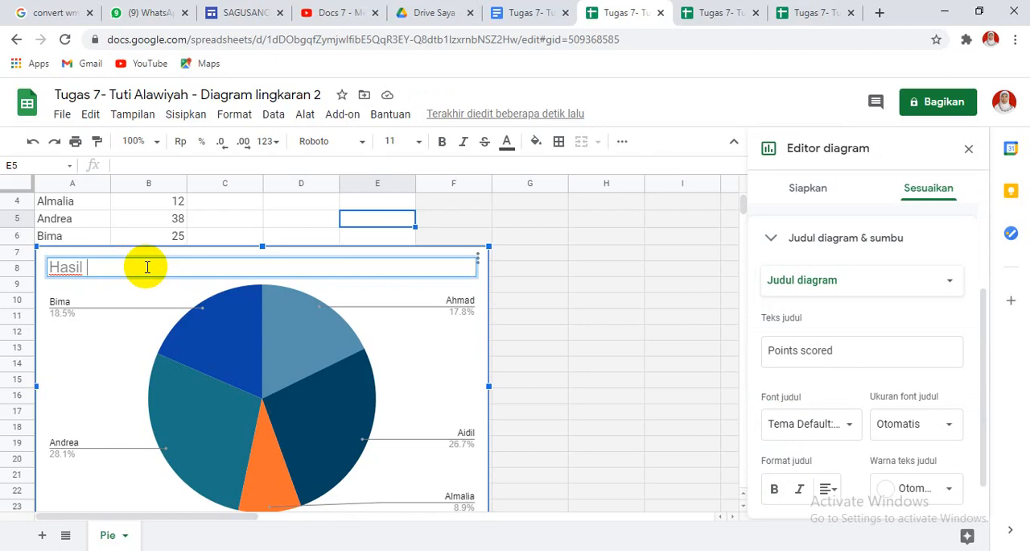
pyautogui.write('Pretes IPA')
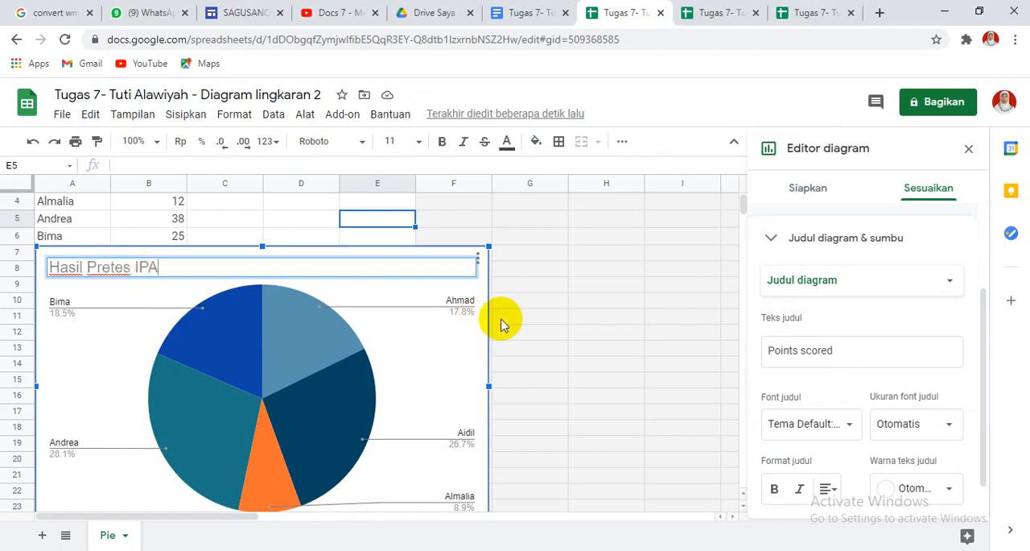
pyautogui.click(586, 306)
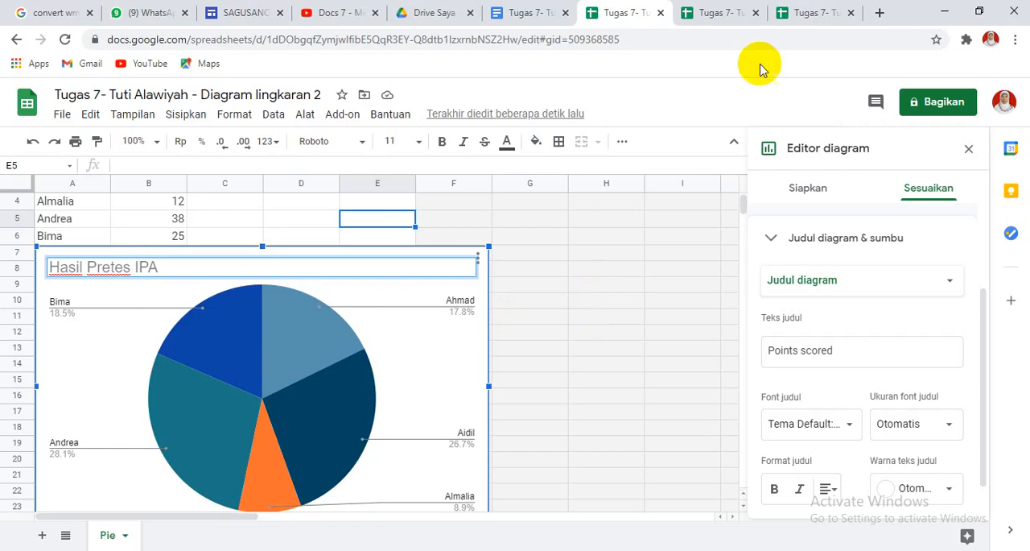
pyautogui.click(529, 14)
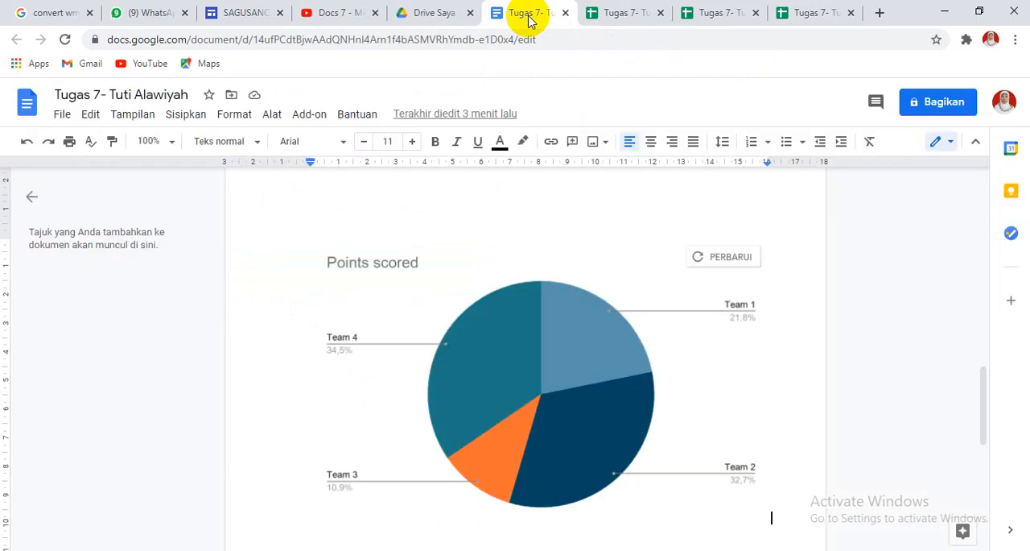
pyautogui.click(731, 260)
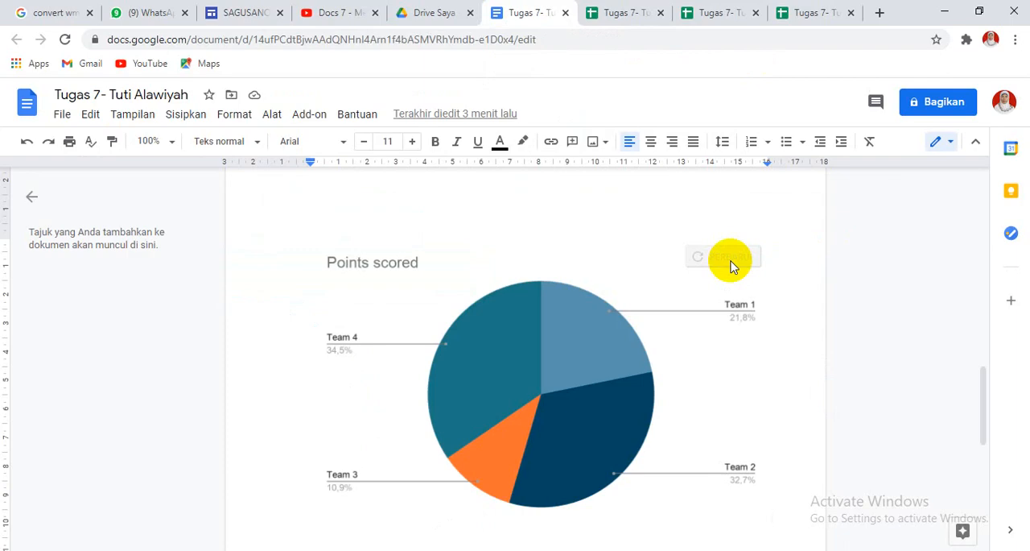